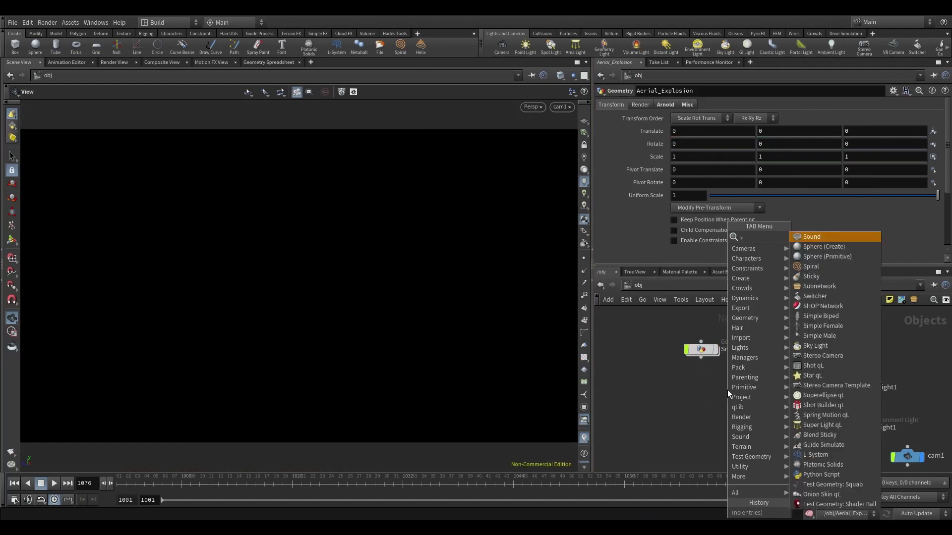
Add a sphere geometry object to the scene and rename it Spark_trails.
{"action": "key", "text": "Down"}
{"action": "key", "text": "Down"}
{"action": "key", "text": "Return"}
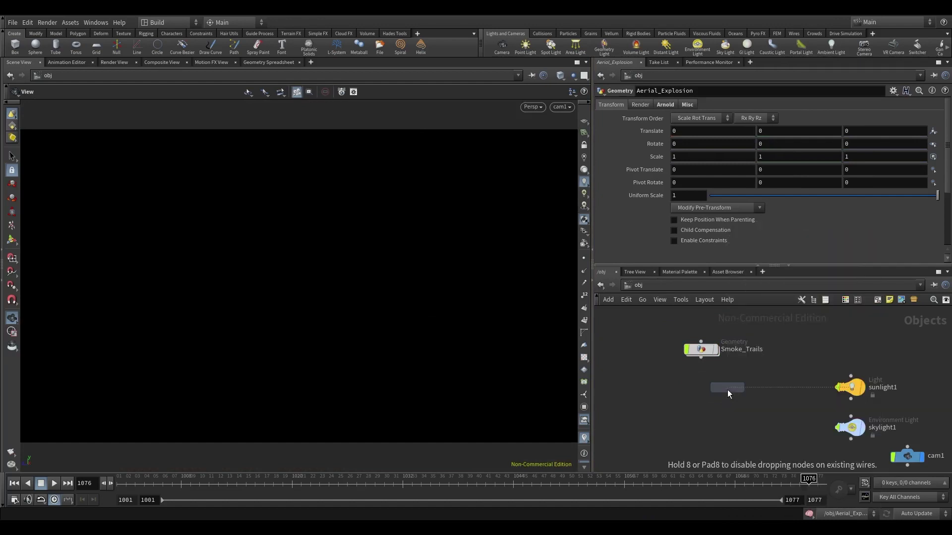
{"action": "left_click", "coordinate": [697, 396]}
{"action": "scroll", "coordinate": [697, 396], "scroll_direction": "up", "scroll_amount": 5}
{"action": "scroll", "coordinate": [823, 396], "scroll_direction": "down", "scroll_amount": 3}
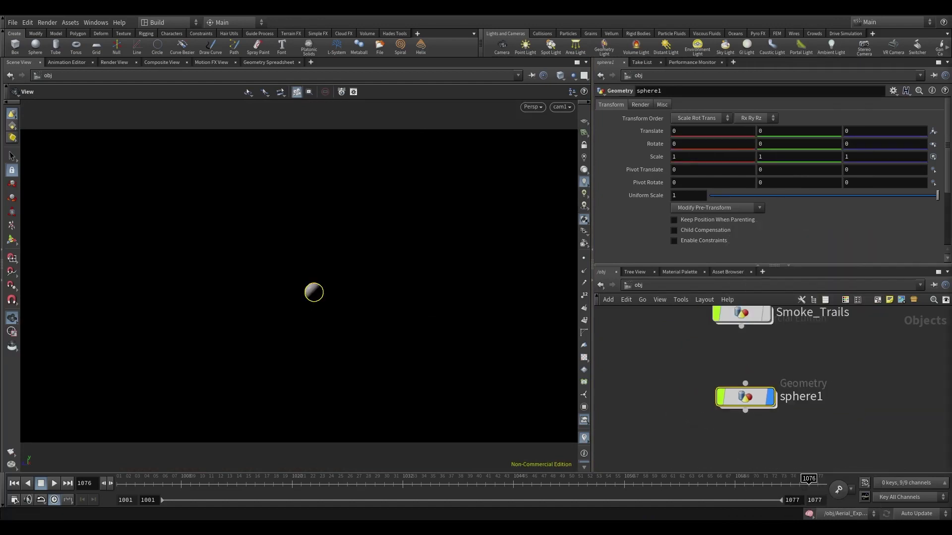
{"action": "double_click", "coordinate": [825, 396]}
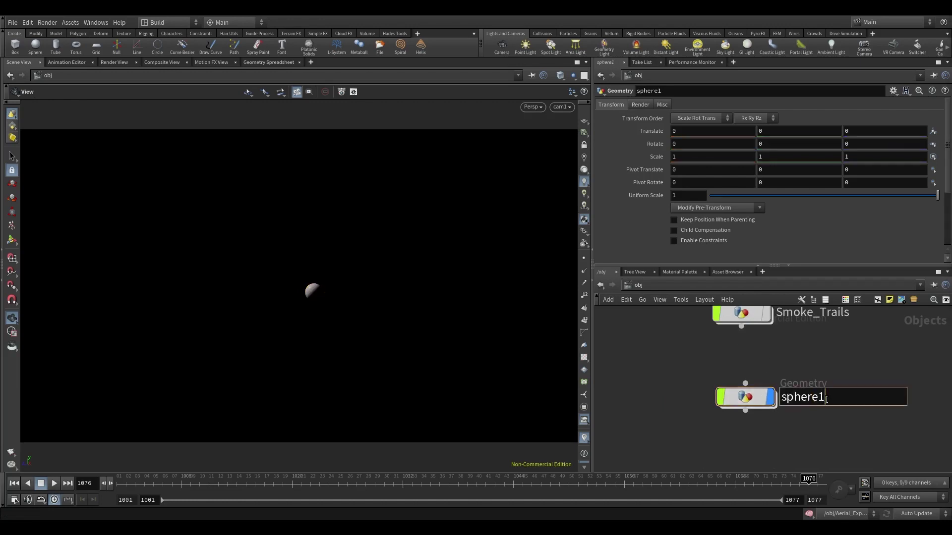
{"action": "type", "text": "Spark_trails"}
{"action": "key", "text": "Return"}
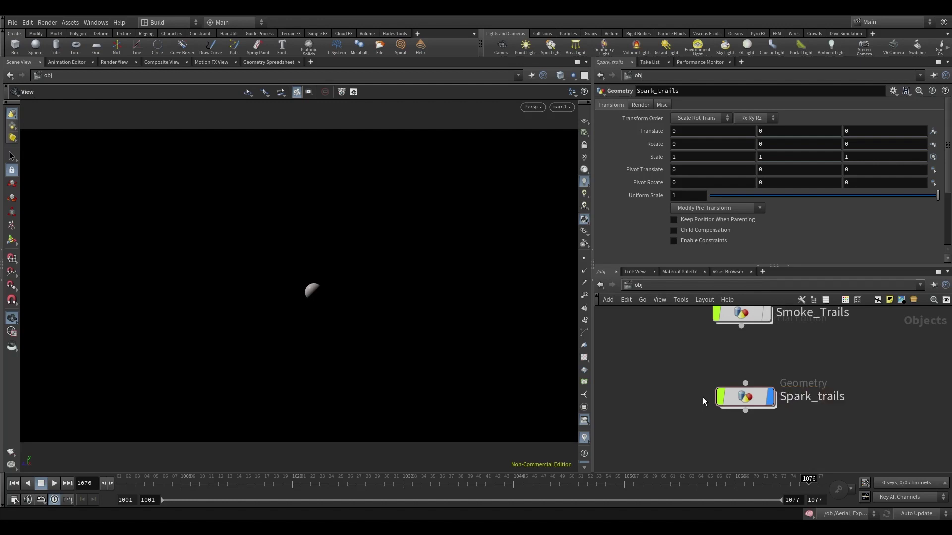
Inside Spark_trails, change the sphere's primitive type to Polygon and set its frequency to 5.
{"action": "double_click", "coordinate": [743, 396]}
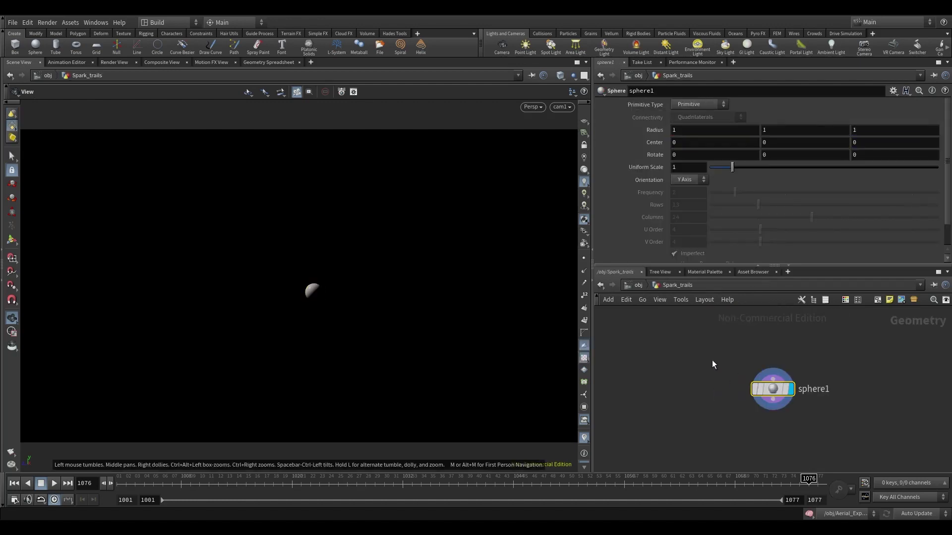
{"action": "left_click", "coordinate": [685, 102]}
{"action": "left_click", "coordinate": [689, 117]}
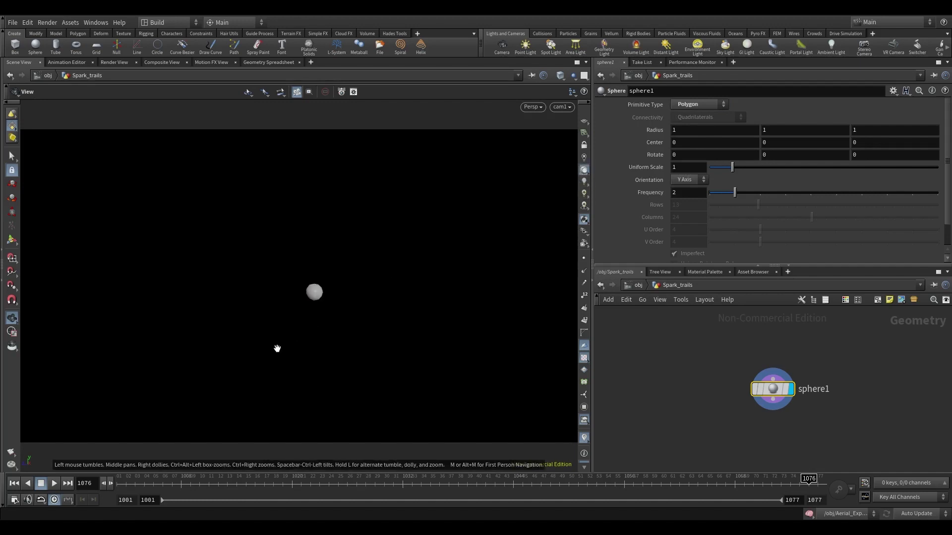
{"action": "key", "text": "space+g"}
{"action": "left_click_drag", "start_coordinate": [277, 349], "coordinate": [233, 261]}
{"action": "right_click_drag", "start_coordinate": [233, 261], "coordinate": [411, 327]}
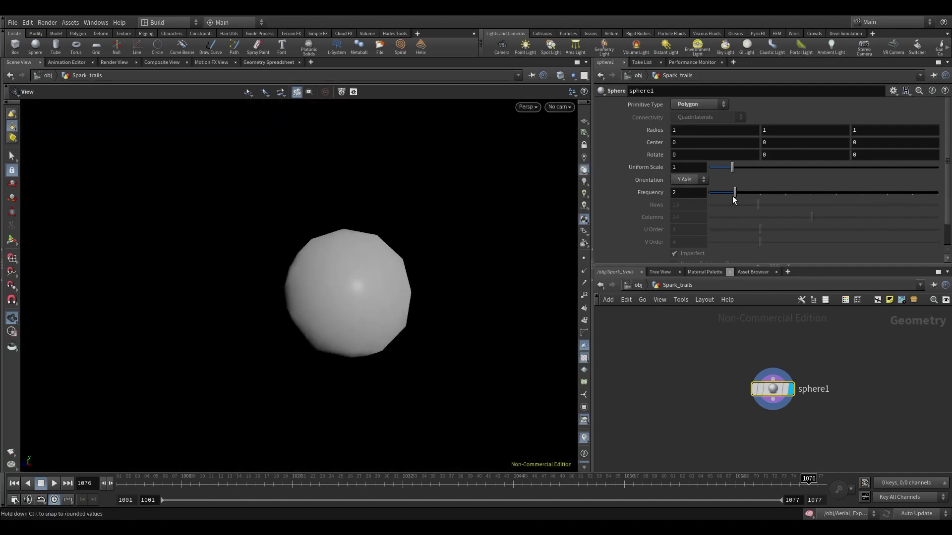
{"action": "left_click_drag", "start_coordinate": [734, 200], "coordinate": [808, 194]}
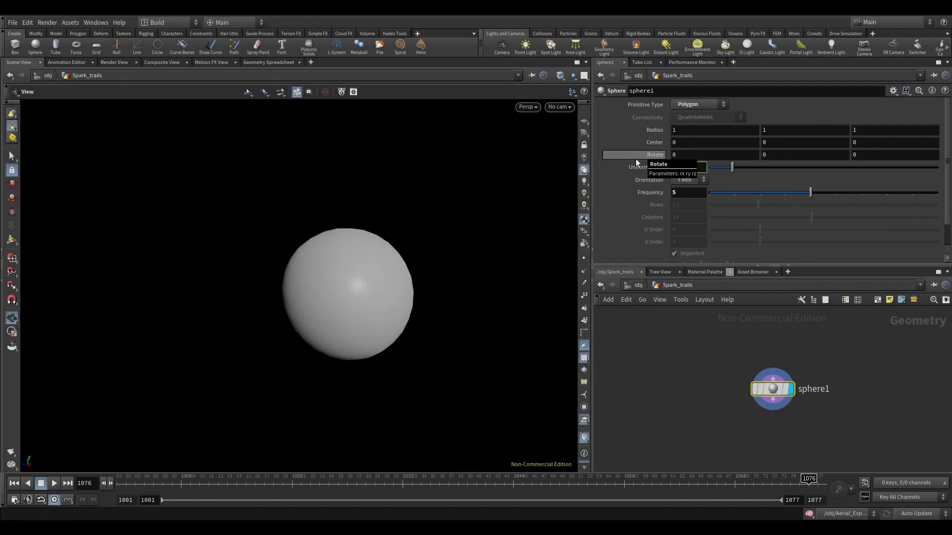
Set the sphere's uniform scale to 0.2 and turn on the viewport's reference grid.
{"action": "key", "text": "BackSpace"}
{"action": "type", "text": "0.2"}
{"action": "key", "text": "Return"}
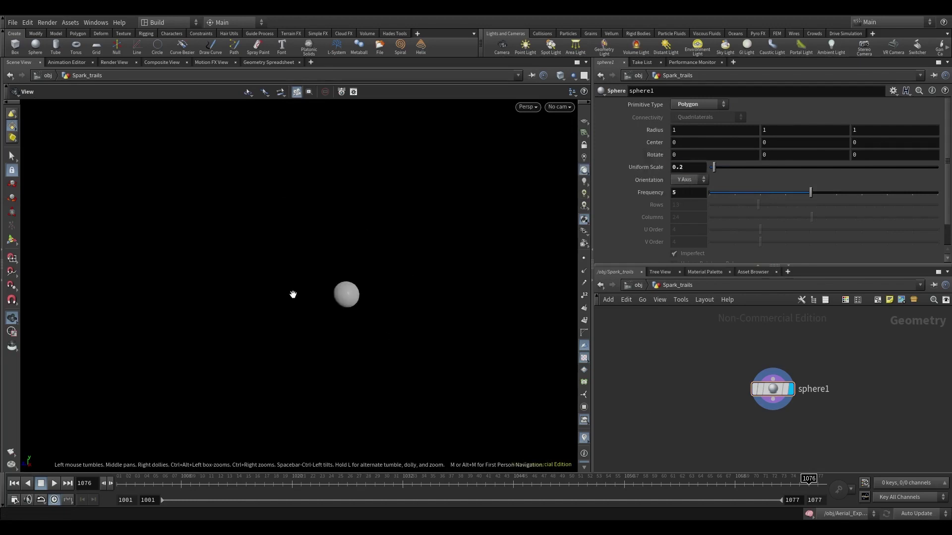
{"action": "left_click", "coordinate": [584, 131]}
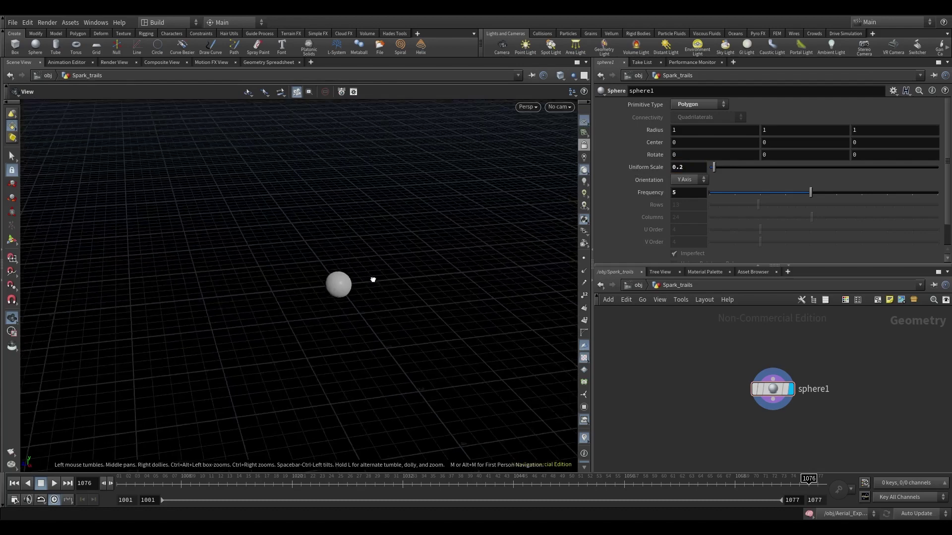
Add a Noise qL node after the sphere and display its result.
{"action": "middle_click_drag", "start_coordinate": [807, 406], "coordinate": [804, 330]}
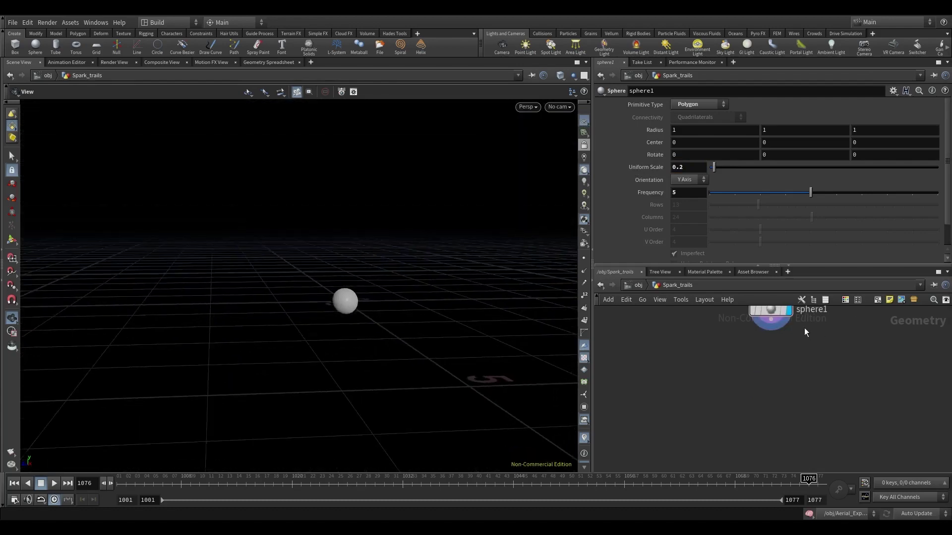
{"action": "scroll", "coordinate": [773, 327], "scroll_direction": "up", "scroll_amount": 2}
{"action": "left_click", "coordinate": [771, 319]}
{"action": "key", "text": "Tab"}
{"action": "type", "text": "noise"}
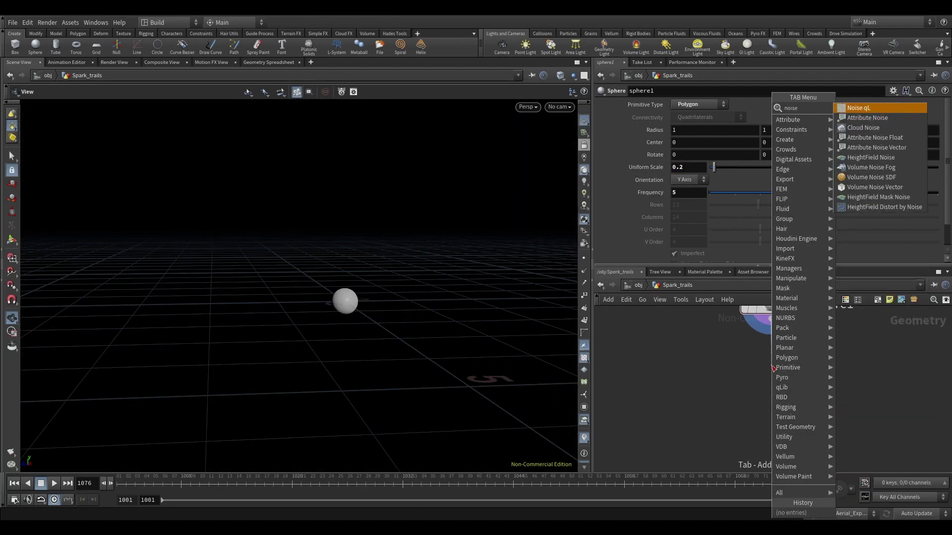
{"action": "key", "text": "Return"}
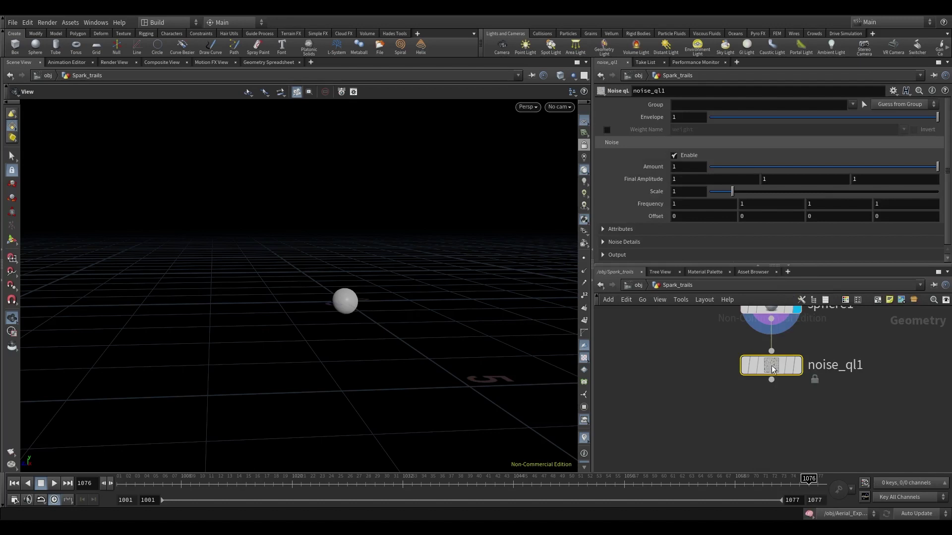
{"action": "scroll", "coordinate": [772, 370], "scroll_direction": "up", "scroll_amount": 2}
{"action": "left_click", "coordinate": [810, 365]}
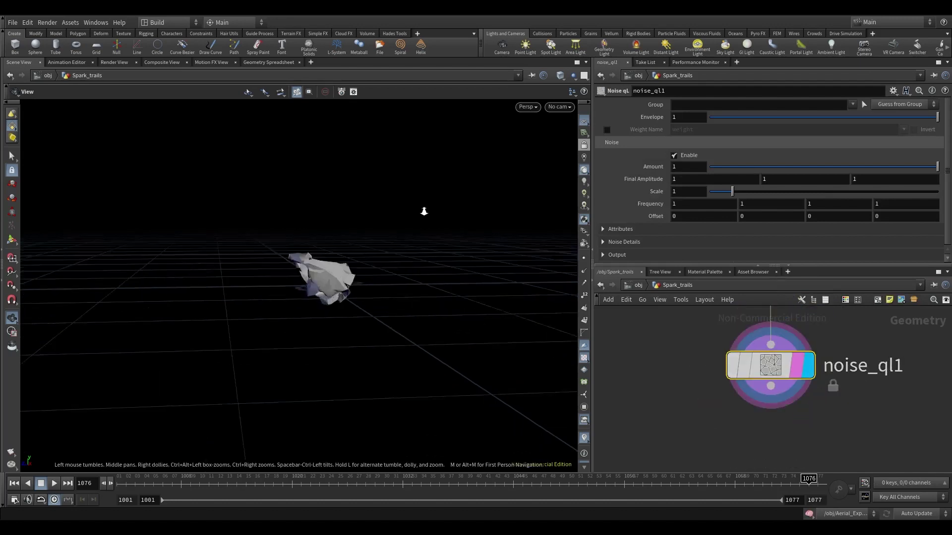
Set the noise amount to .25 and inspect the deformed sphere from several angles.
{"action": "right_click_drag", "start_coordinate": [424, 211], "coordinate": [476, 199]}
{"action": "left_click", "coordinate": [675, 165]}
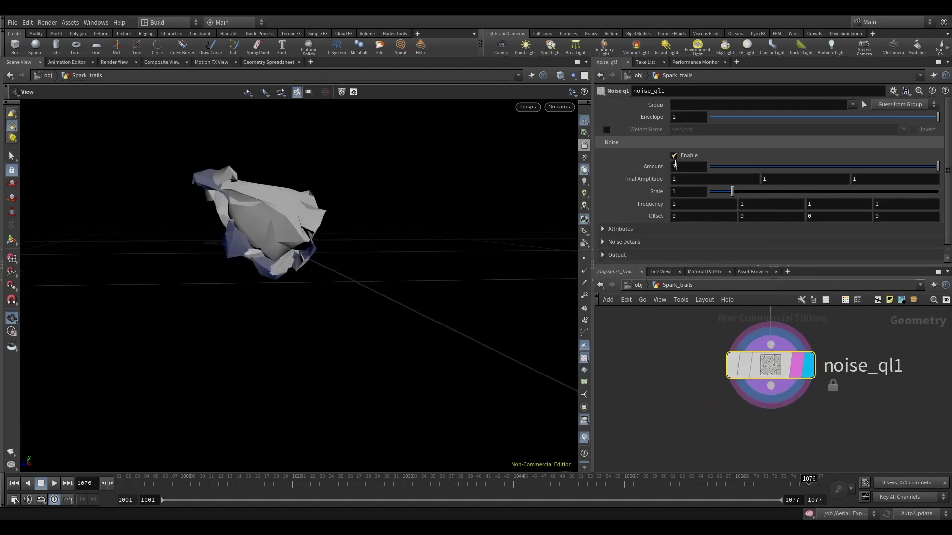
{"action": "left_click", "coordinate": [675, 166]}
{"action": "type", "text": ".25"}
{"action": "key", "text": "Return"}
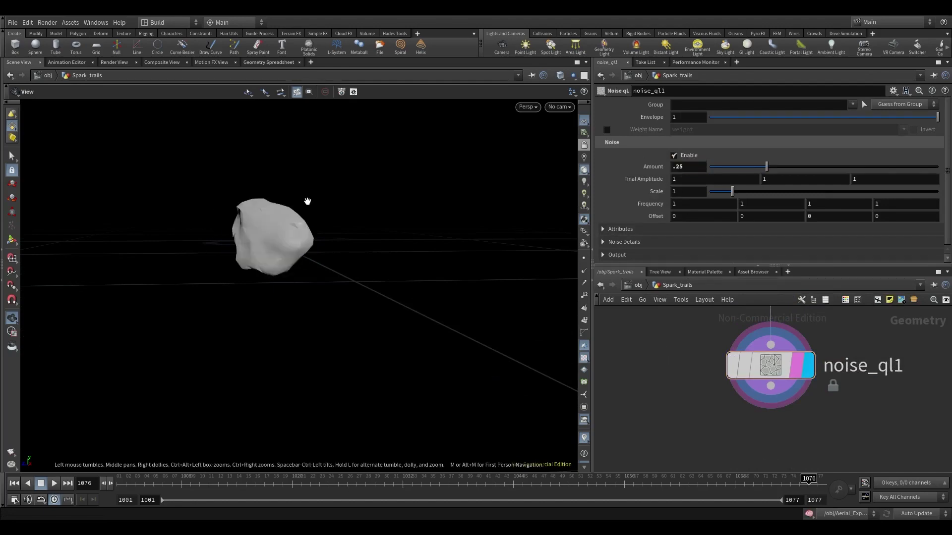
{"action": "left_click_drag", "start_coordinate": [308, 202], "coordinate": [483, 202]}
{"action": "key", "text": "space+g"}
{"action": "left_click_drag", "start_coordinate": [268, 249], "coordinate": [440, 209]}
{"action": "right_click_drag", "start_coordinate": [440, 208], "coordinate": [287, 408]}
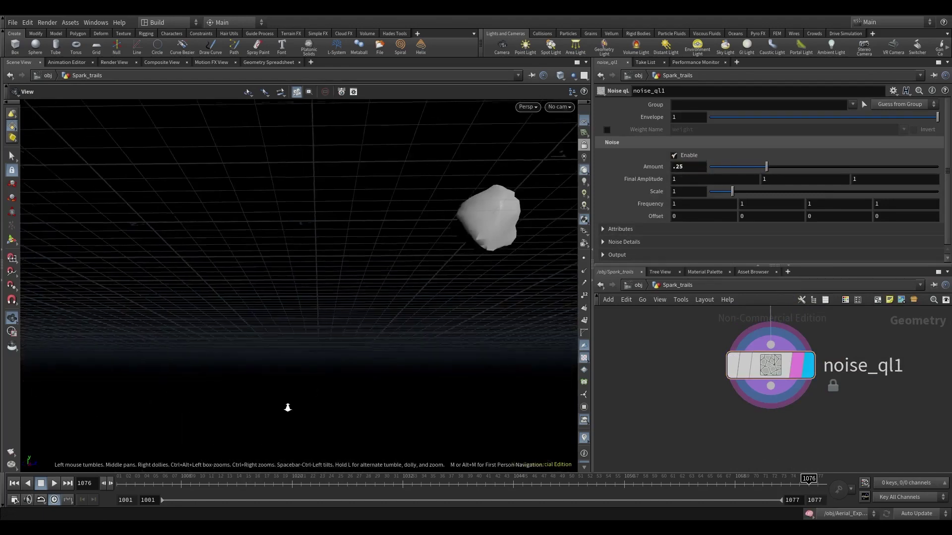
{"action": "left_click_drag", "start_coordinate": [288, 407], "coordinate": [426, 218]}
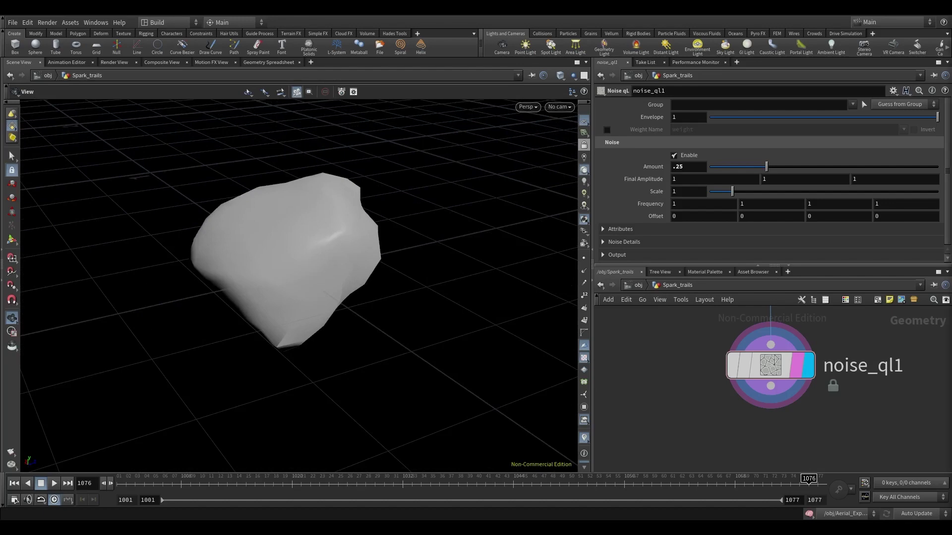
Try a noise scale of 0.63, restore the default scale, and set the Y component of Final Amplitude to 0.
{"action": "left_click_drag", "start_coordinate": [732, 192], "coordinate": [723, 192]}
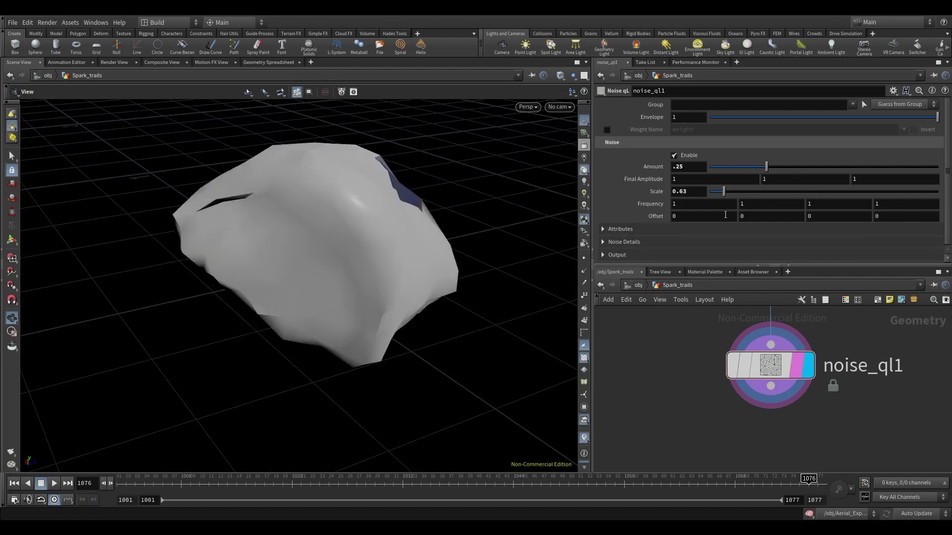
{"action": "middle_click", "coordinate": [691, 196], "text": "ctrl"}
{"action": "type", "text": "0"}
{"action": "key", "text": "Return"}
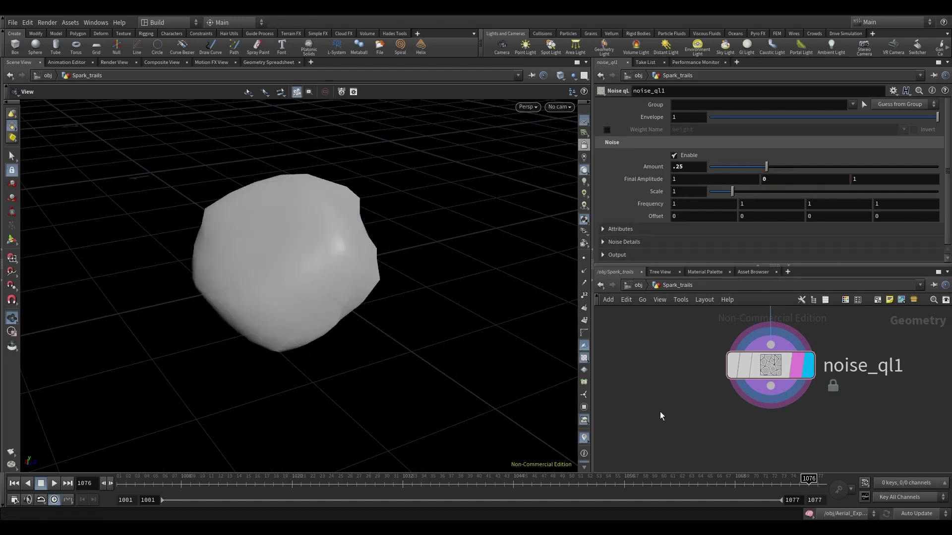
{"action": "left_click_drag", "start_coordinate": [548, 329], "coordinate": [485, 243]}
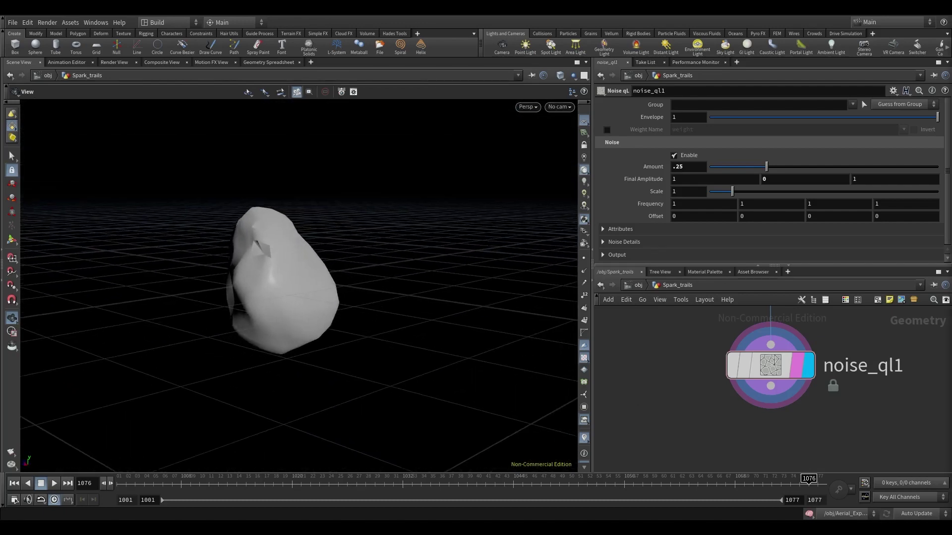
Expand the noise node's Output settings and review the output range options.
{"action": "left_click", "coordinate": [616, 255]}
{"action": "scroll", "coordinate": [662, 228], "scroll_direction": "down", "scroll_amount": 4}
{"action": "scroll", "coordinate": [734, 452], "scroll_direction": "down", "scroll_amount": 1}
Add a Remesh node fed by the noise node.
{"action": "middle_click_drag", "start_coordinate": [734, 452], "coordinate": [713, 367]}
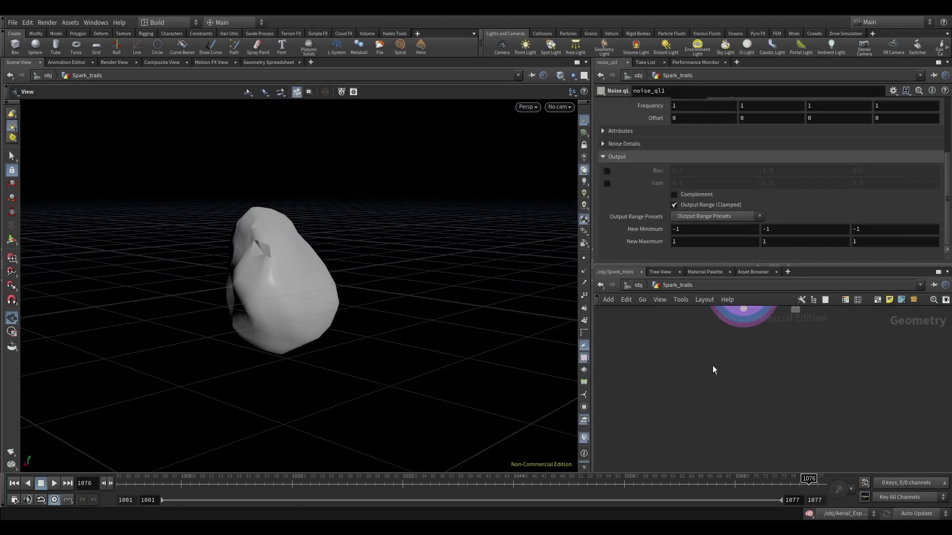
{"action": "left_click", "coordinate": [744, 327]}
{"action": "left_click", "coordinate": [733, 379]}
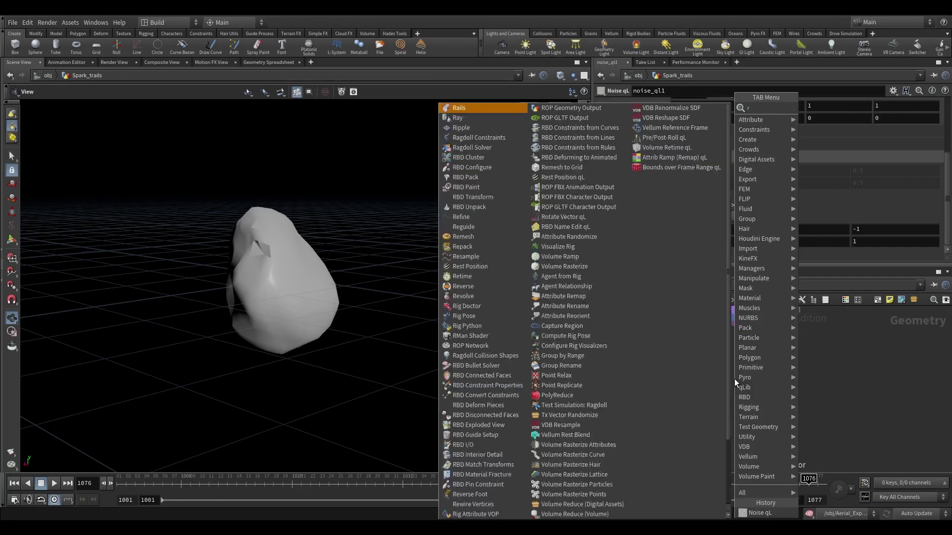
{"action": "type", "text": "re"}
{"action": "key", "text": "Down"}
{"action": "key", "text": "Return"}
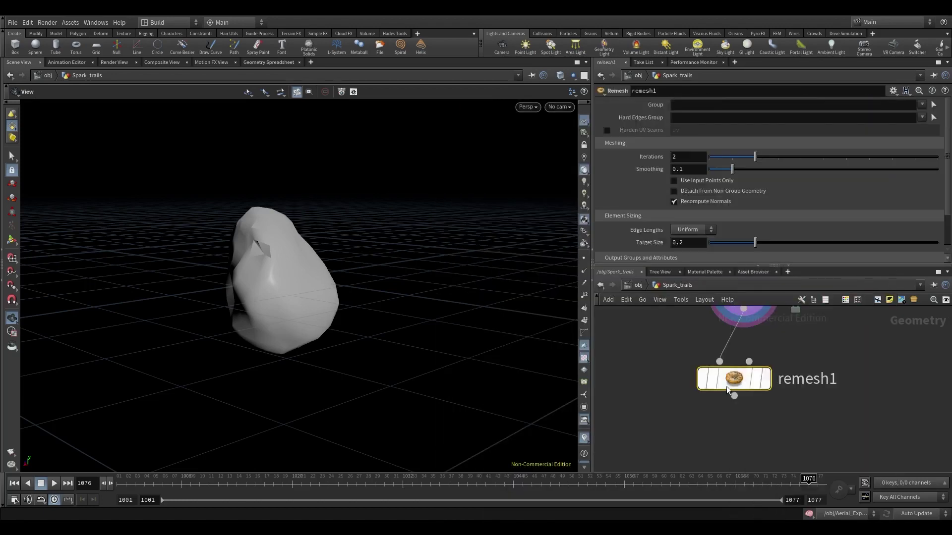
{"action": "scroll", "coordinate": [665, 344], "scroll_direction": "down", "scroll_amount": 2}
{"action": "middle_click_drag", "start_coordinate": [664, 345], "coordinate": [657, 393]}
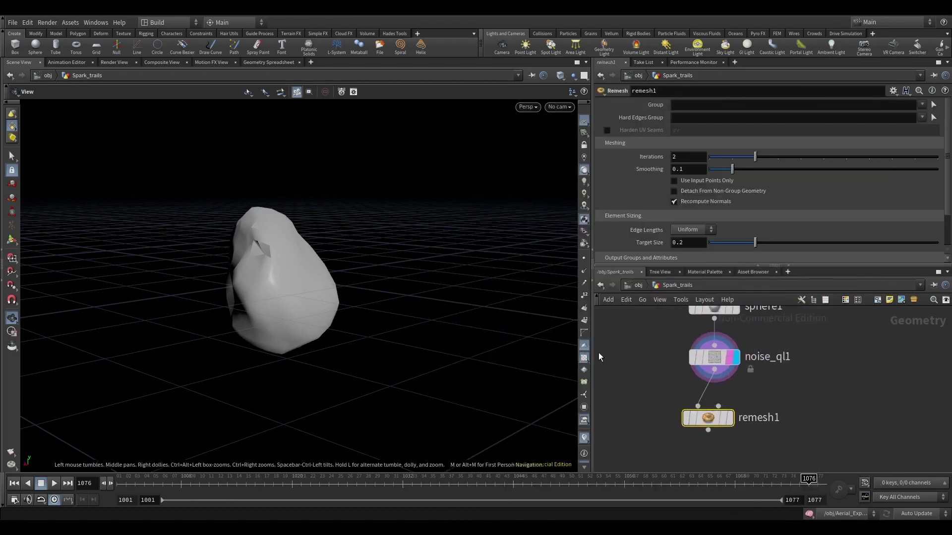
Enlarge the network view over the parameter pane and show the node parameters as an overlay inside it.
{"action": "left_click_drag", "start_coordinate": [593, 347], "coordinate": [546, 347]}
{"action": "left_click_drag", "start_coordinate": [736, 264], "coordinate": [737, 62]}
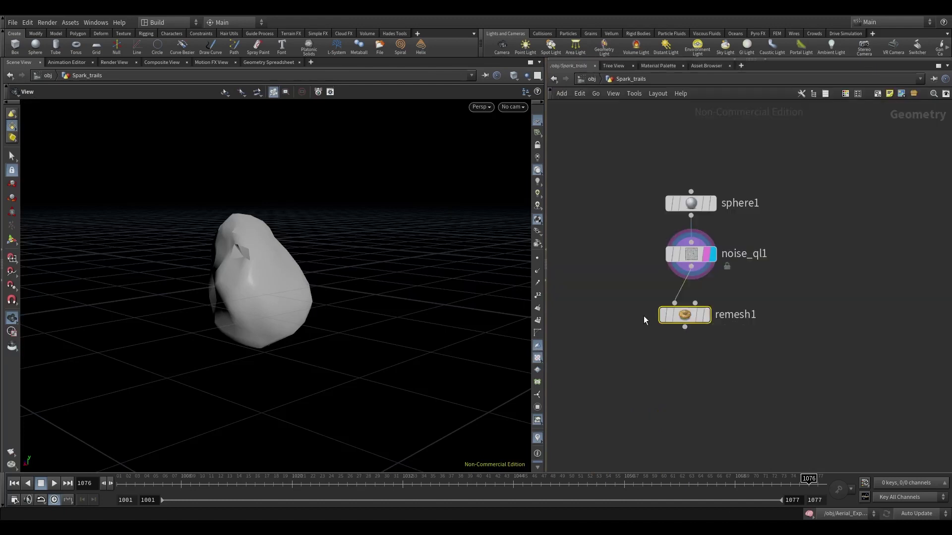
{"action": "key", "text": "bracketleft"}
{"action": "key", "text": "p"}
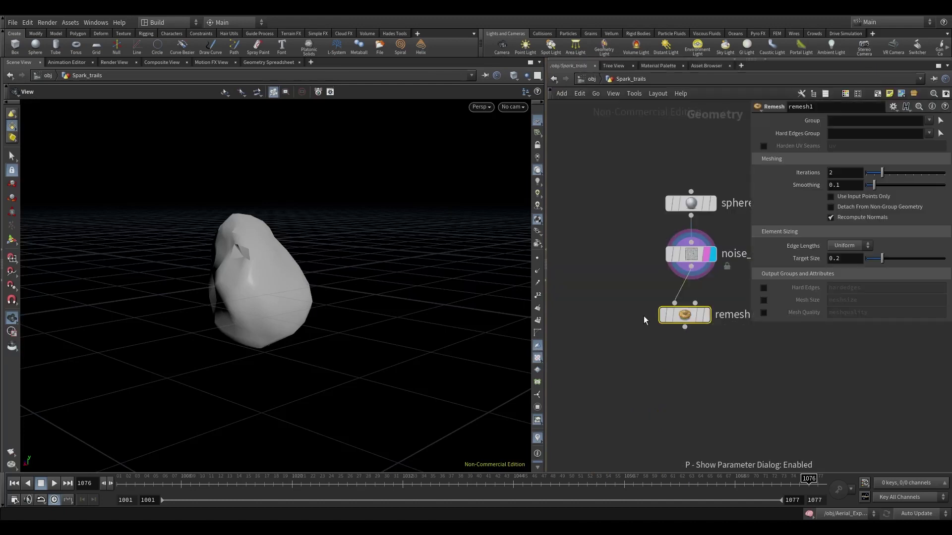
{"action": "left_click_drag", "start_coordinate": [545, 302], "coordinate": [435, 302]}
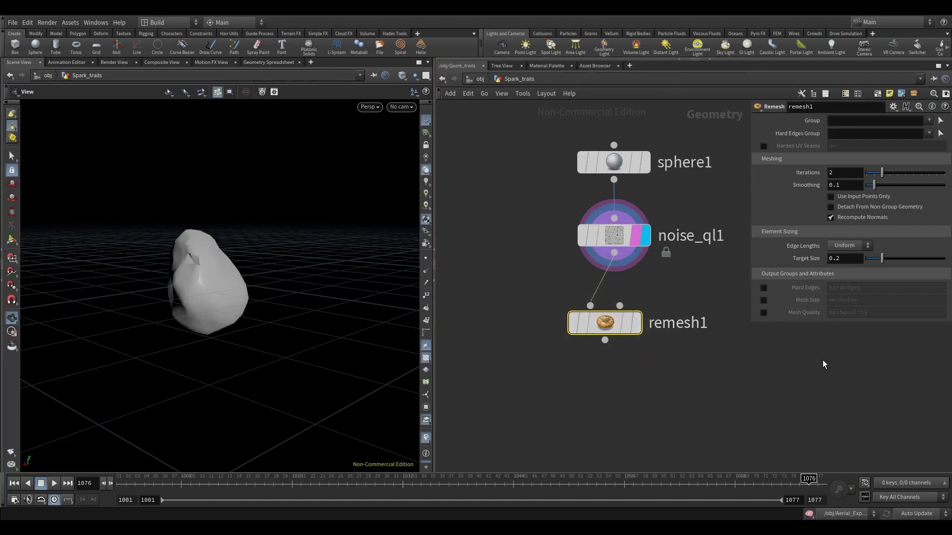
Display the Remesh result, set its target size to 0.1, and inspect the mesh.
{"action": "left_click", "coordinate": [637, 323]}
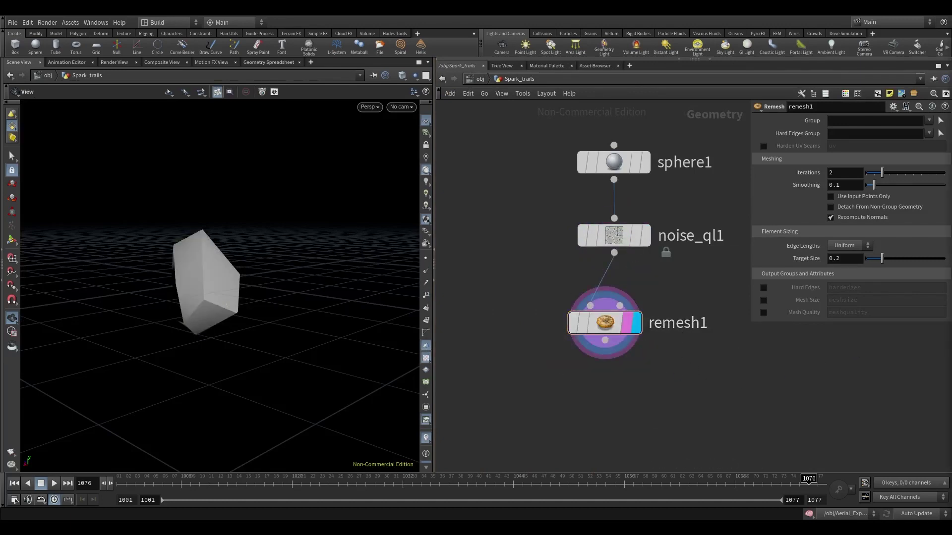
{"action": "double_click", "coordinate": [831, 258]}
{"action": "type", "text": "0.1"}
{"action": "key", "text": "Return"}
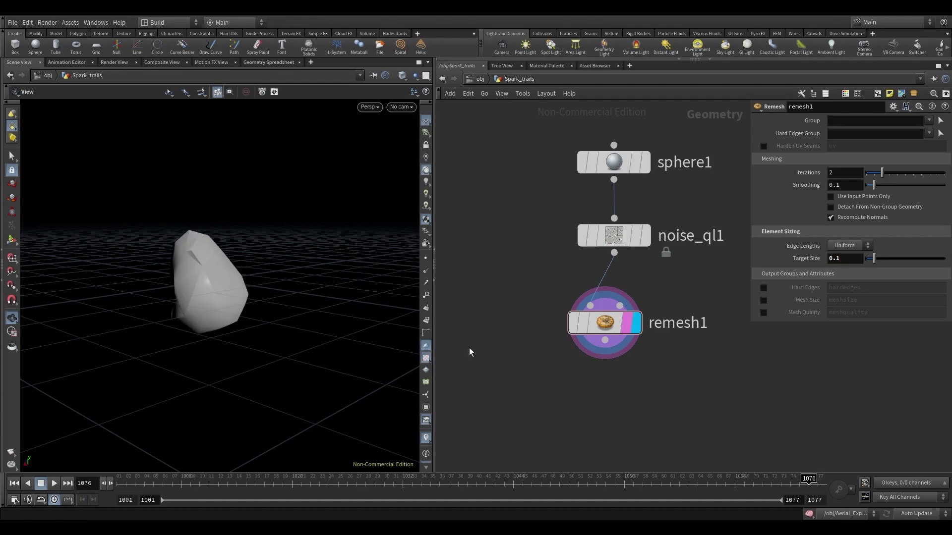
{"action": "left_click_drag", "start_coordinate": [347, 292], "coordinate": [406, 274]}
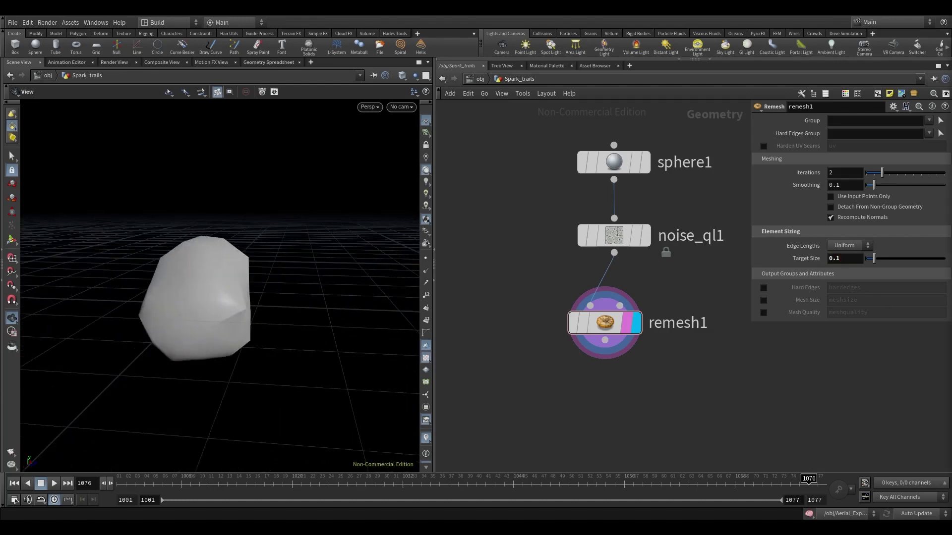
Add an Attribute Wrangle after the remesh with the expression v@v = @N; and display its result.
{"action": "key", "text": "Tab"}
{"action": "type", "text": "atwran"}
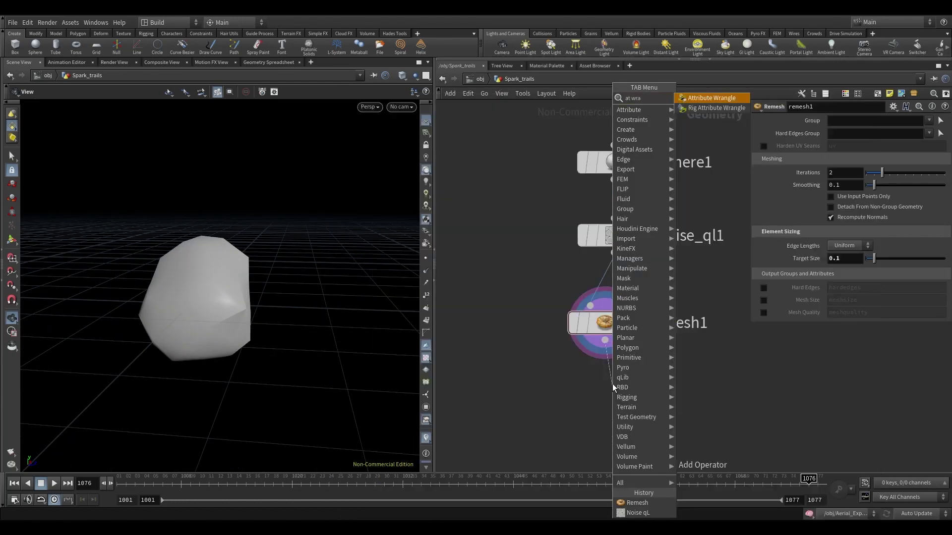
{"action": "key", "text": "Return"}
{"action": "scroll", "coordinate": [615, 397], "scroll_direction": "up", "scroll_amount": 3}
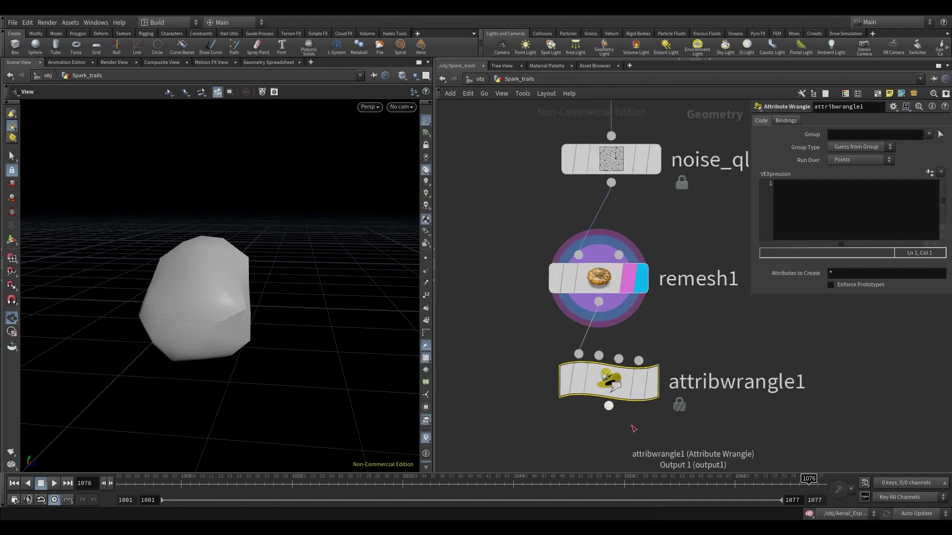
{"action": "left_click", "coordinate": [639, 382]}
{"action": "left_click", "coordinate": [850, 214]}
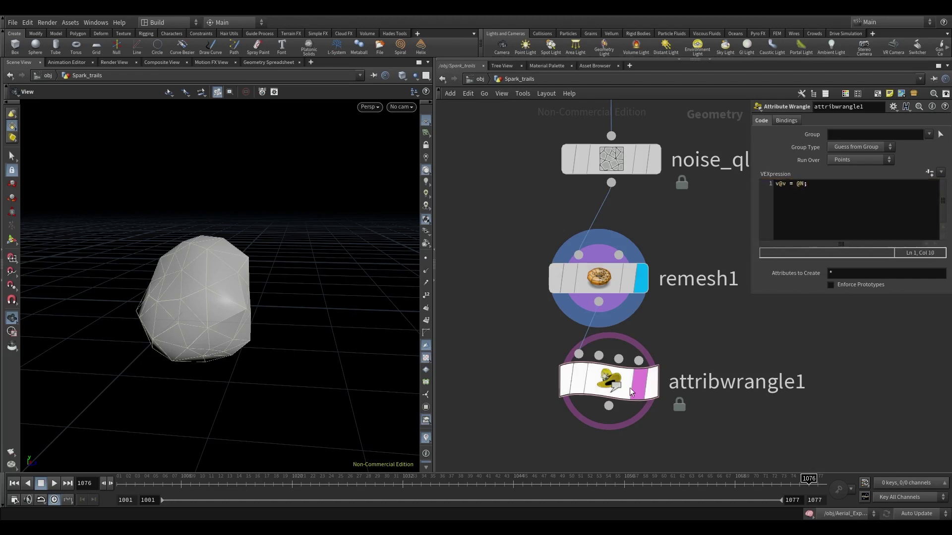
{"action": "left_click", "coordinate": [649, 382]}
{"action": "middle_click_drag", "start_coordinate": [645, 382], "coordinate": [636, 289]}
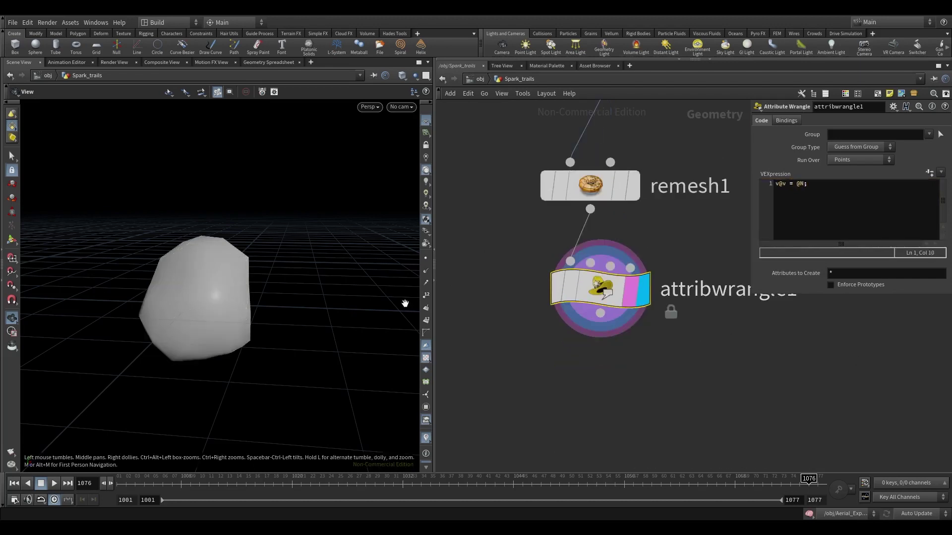
Check the wrangle result's point normals and velocity trails around the mesh, then hide both displays.
{"action": "right_click_drag", "start_coordinate": [159, 298], "coordinate": [396, 272]}
{"action": "left_click", "coordinate": [425, 272]}
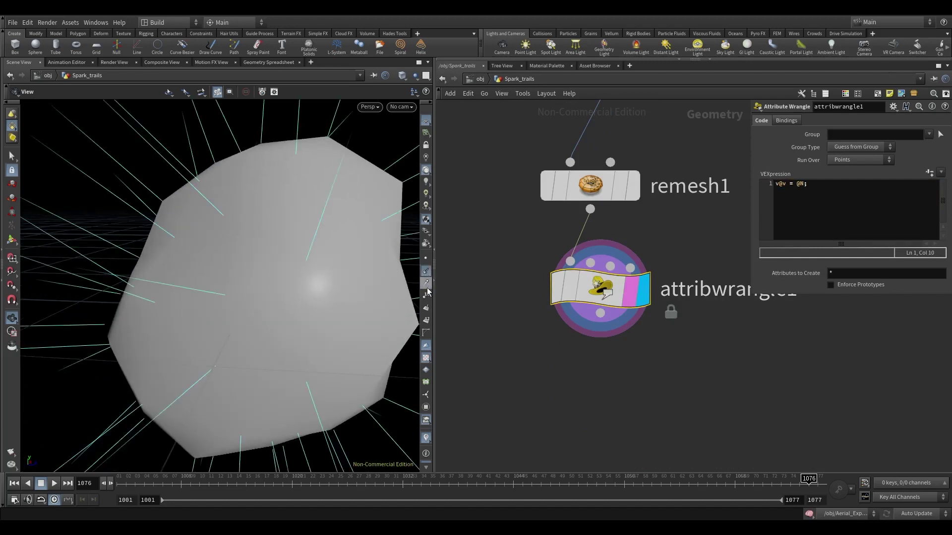
{"action": "left_click", "coordinate": [424, 271]}
{"action": "right_click_drag", "start_coordinate": [326, 294], "coordinate": [389, 179]}
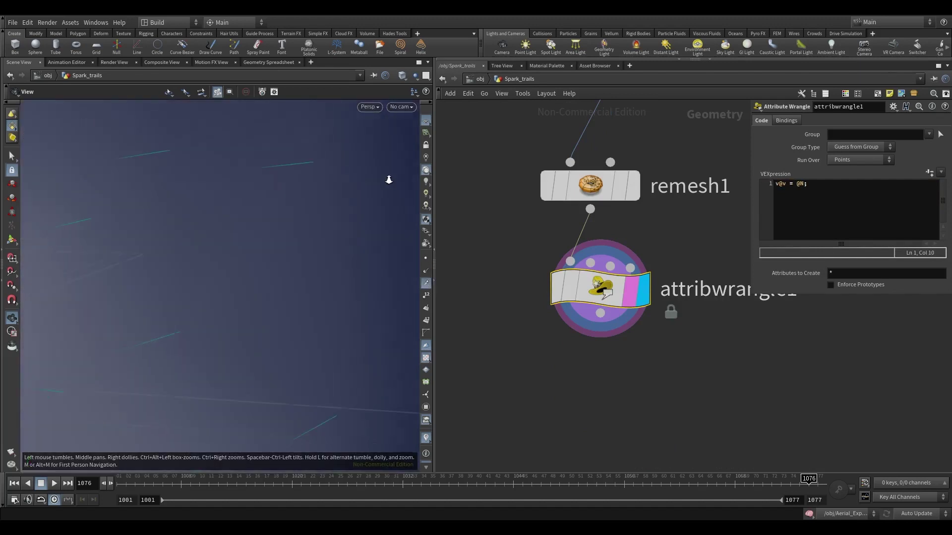
{"action": "left_click", "coordinate": [424, 285]}
{"action": "right_click_drag", "start_coordinate": [387, 297], "coordinate": [228, 337]}
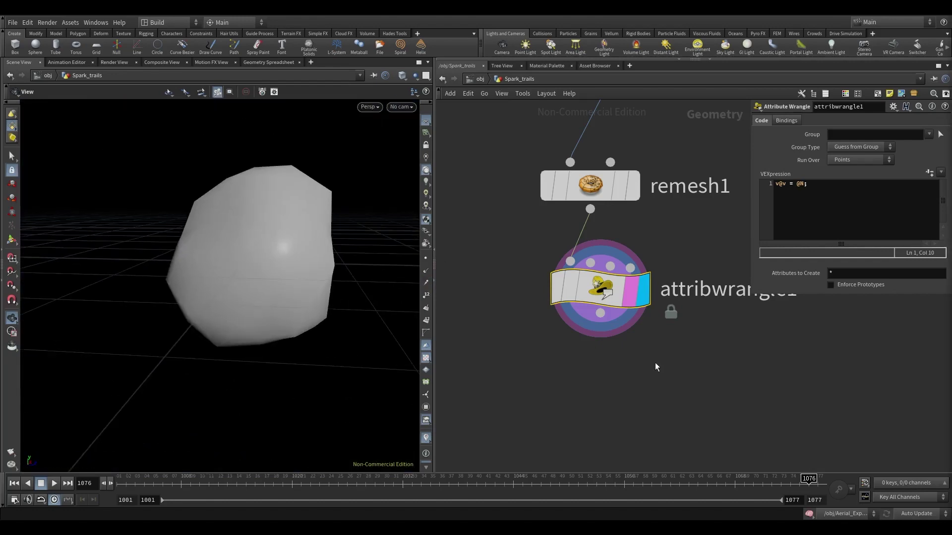
Add a Tx Vector Randomize node after the attribute wrangle and make it the displayed and rendered node.
{"action": "key", "text": "Tab"}
{"action": "type", "text": "tx"}
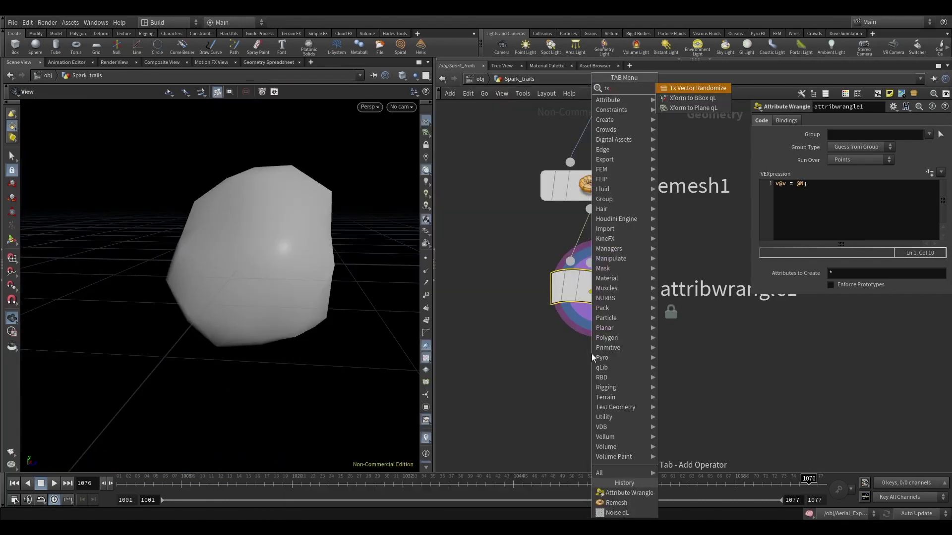
{"action": "left_click", "coordinate": [699, 89]}
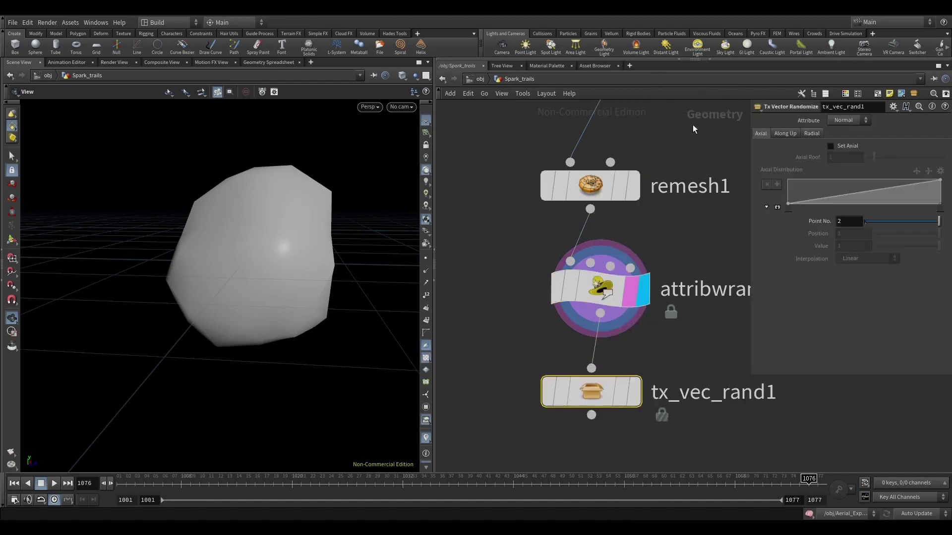
{"action": "left_click", "coordinate": [635, 396]}
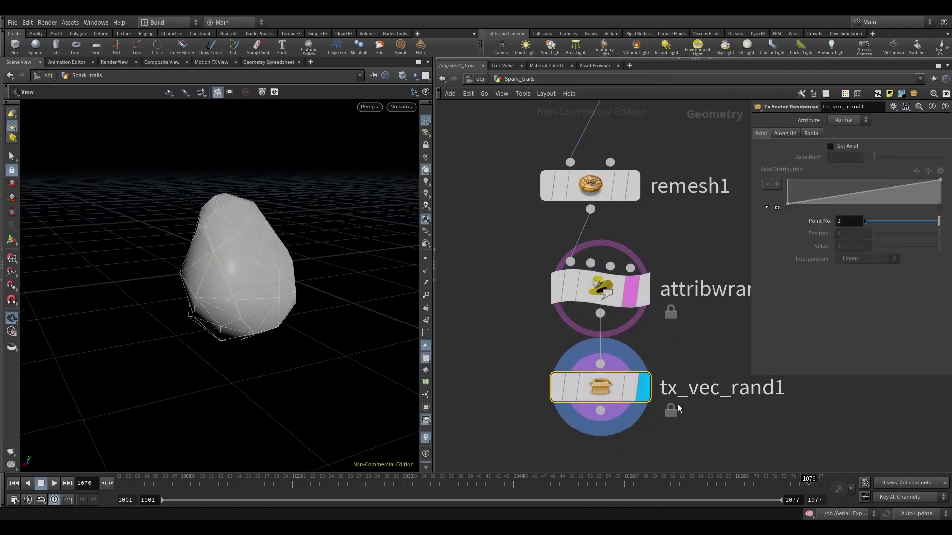
{"action": "left_click", "coordinate": [630, 395]}
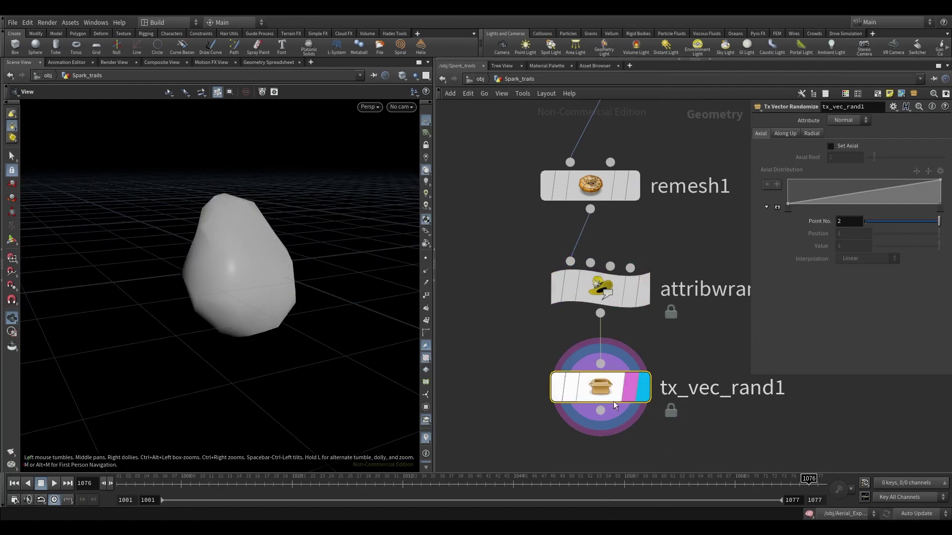
Turn on the viewport visualizer for the v point attribute from tx_vec_rand1's node information.
{"action": "left_click", "coordinate": [524, 384]}
{"action": "left_click", "coordinate": [673, 304]}
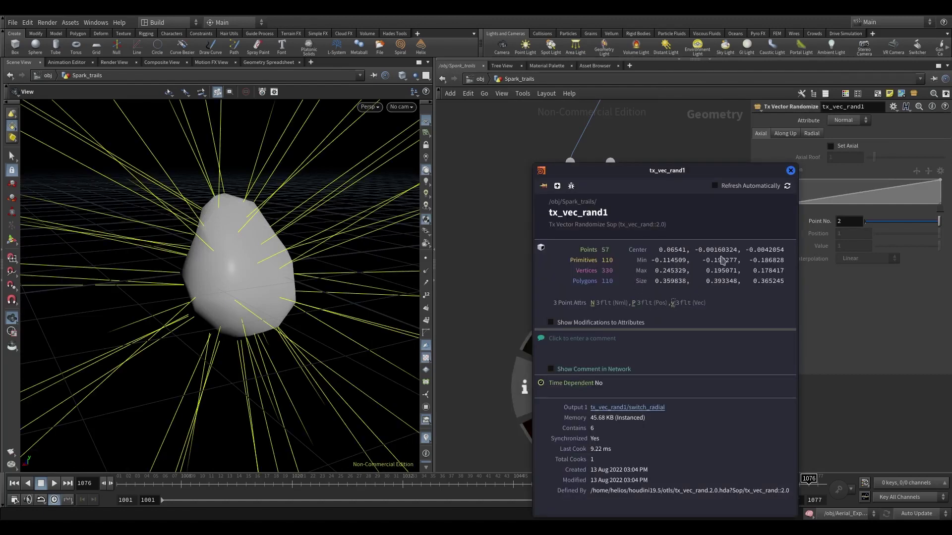
{"action": "left_click", "coordinate": [790, 171]}
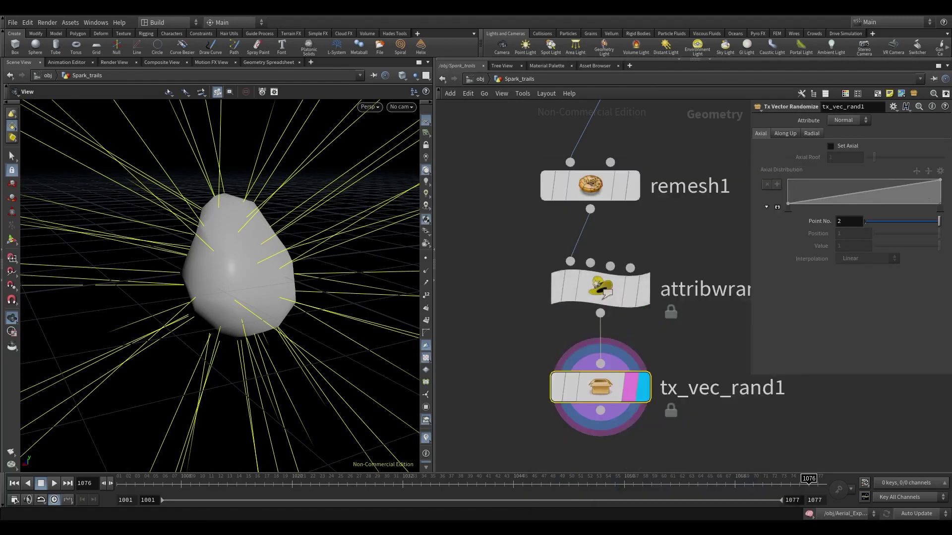
Enable axial randomization on the Velocity attribute with an Axial Roof of 10 and a first distribution ramp value of 0.423.
{"action": "left_click", "coordinate": [830, 146]}
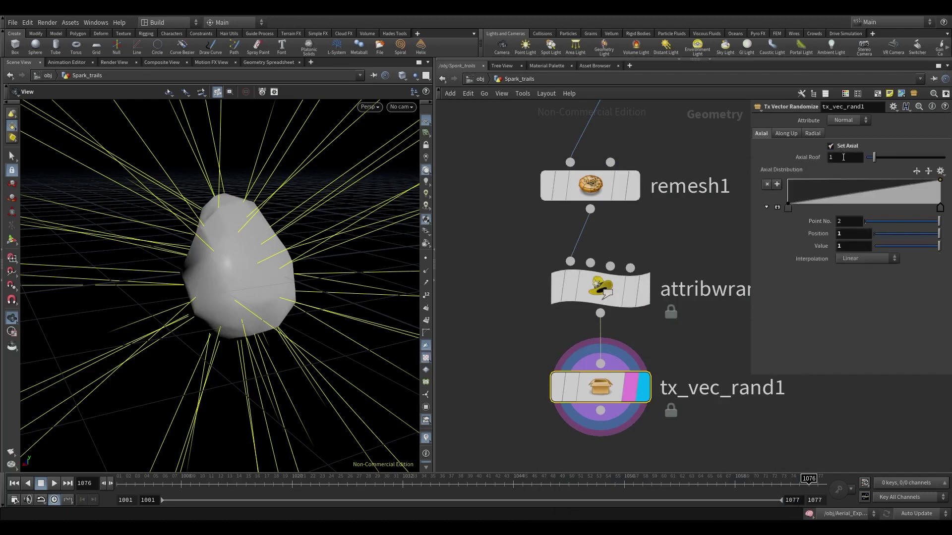
{"action": "left_click", "coordinate": [843, 157]}
{"action": "key", "text": "Return"}
{"action": "left_click", "coordinate": [788, 207]}
{"action": "left_click_drag", "start_coordinate": [875, 246], "coordinate": [902, 246]}
{"action": "left_click", "coordinate": [846, 120]}
{"action": "left_click", "coordinate": [841, 141]}
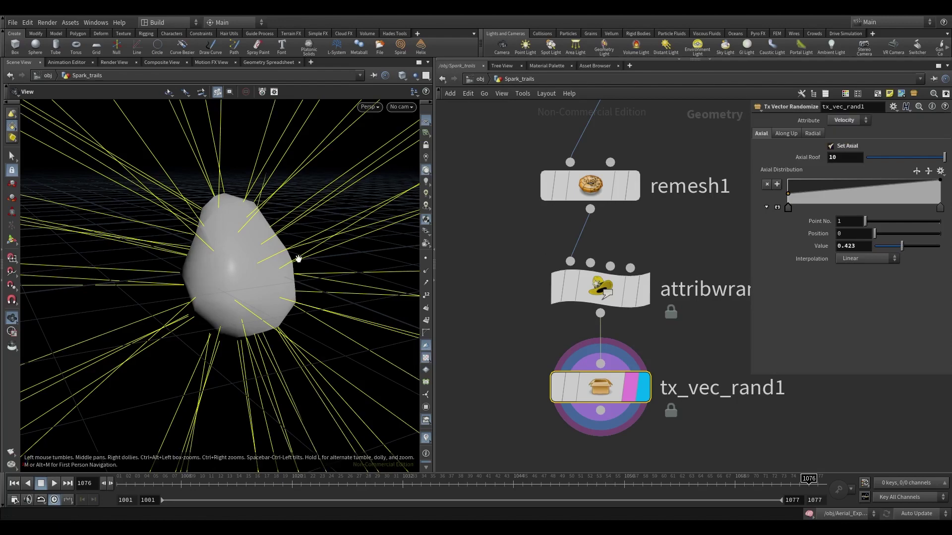
Examine the length variation of the velocity vectors around the mesh from near and far.
{"action": "right_click_drag", "start_coordinate": [297, 246], "coordinate": [196, 520]}
{"action": "middle_click_drag", "start_coordinate": [366, 265], "coordinate": [223, 306]}
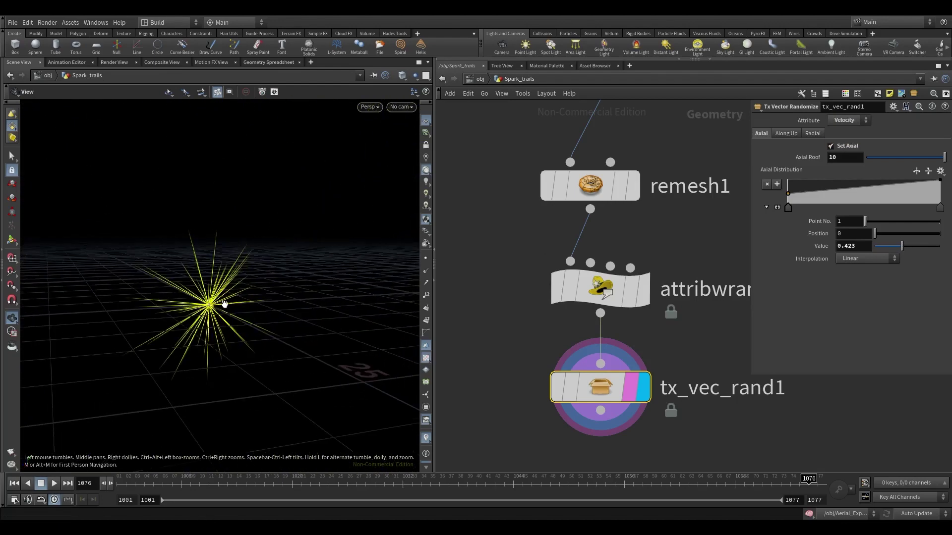
{"action": "right_click_drag", "start_coordinate": [223, 306], "coordinate": [278, 240]}
{"action": "left_click_drag", "start_coordinate": [278, 240], "coordinate": [369, 268]}
{"action": "mouse_move", "coordinate": [578, 397]}
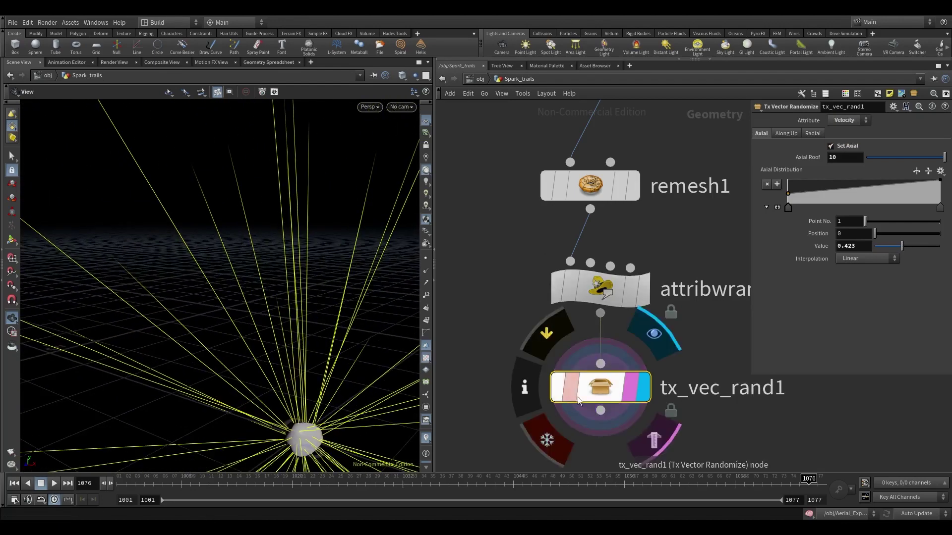
{"action": "left_click", "coordinate": [544, 323]}
{"action": "right_click_drag", "start_coordinate": [298, 323], "coordinate": [189, 349]}
{"action": "middle_click_drag", "start_coordinate": [189, 349], "coordinate": [335, 329]}
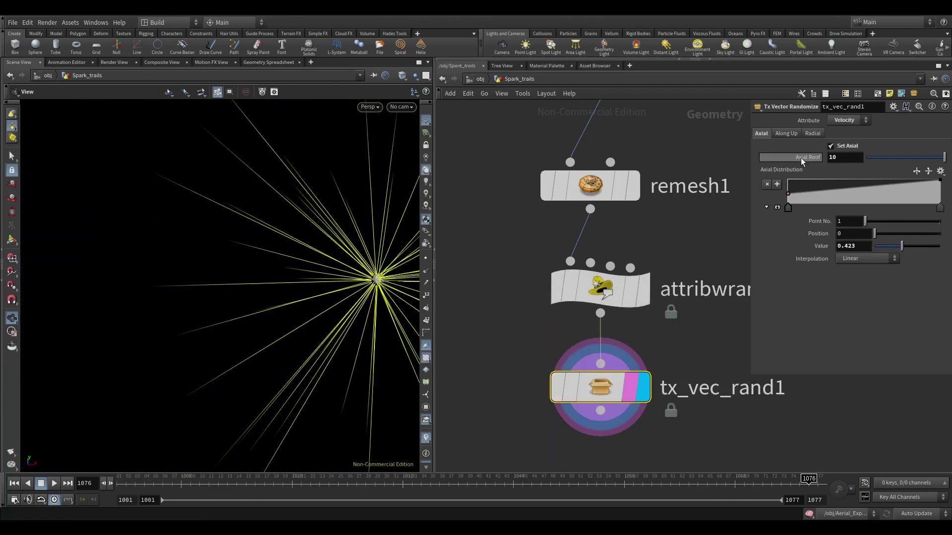
Enable radial randomization with a Radial Roof of 2 and a first distribution ramp value of 0.169.
{"action": "left_click", "coordinate": [814, 134]}
{"action": "left_click", "coordinate": [831, 147]}
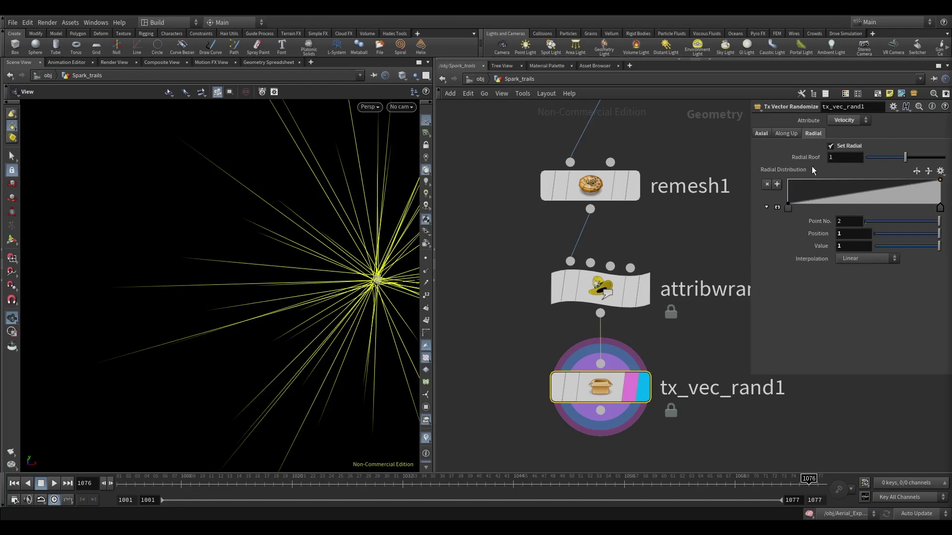
{"action": "left_click_drag", "start_coordinate": [837, 158], "coordinate": [778, 159]}
{"action": "type", "text": "2"}
{"action": "key", "text": "Return"}
{"action": "left_click", "coordinate": [788, 209]}
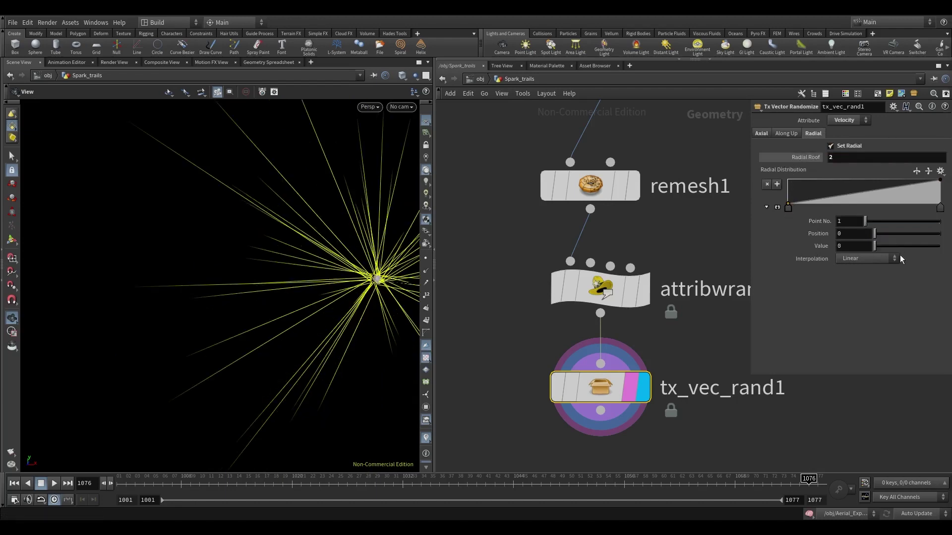
{"action": "left_click_drag", "start_coordinate": [878, 247], "coordinate": [885, 247]}
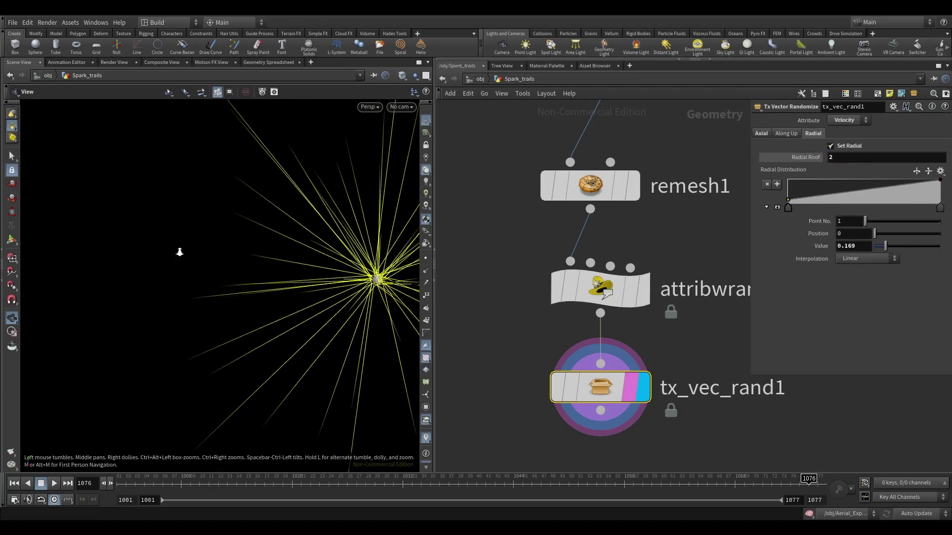
Copy the popnet DOP Network from the Smoke_Trails geometry network.
{"action": "key", "text": "g"}
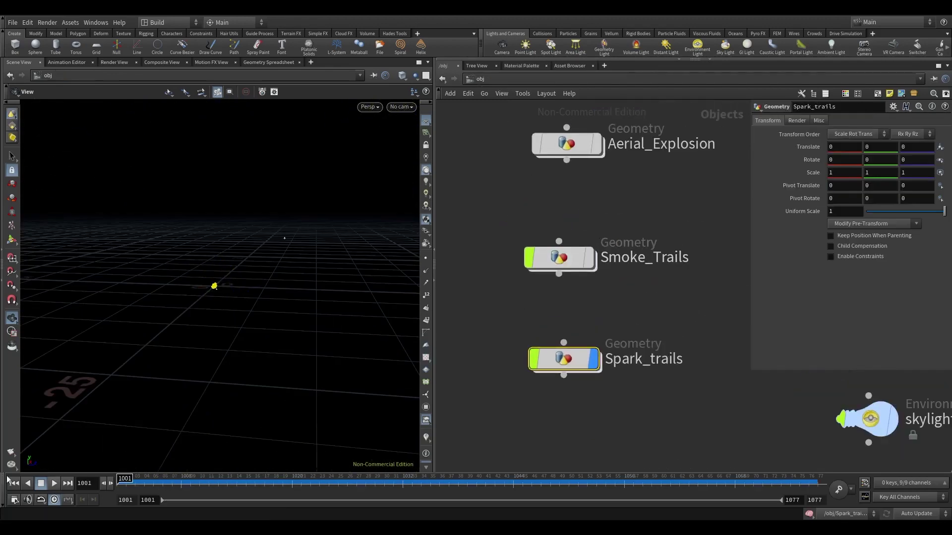
{"action": "double_click", "coordinate": [569, 257]}
{"action": "scroll", "coordinate": [513, 311], "scroll_direction": "up", "scroll_amount": 1}
{"action": "middle_click_drag", "start_coordinate": [492, 119], "coordinate": [520, 268]}
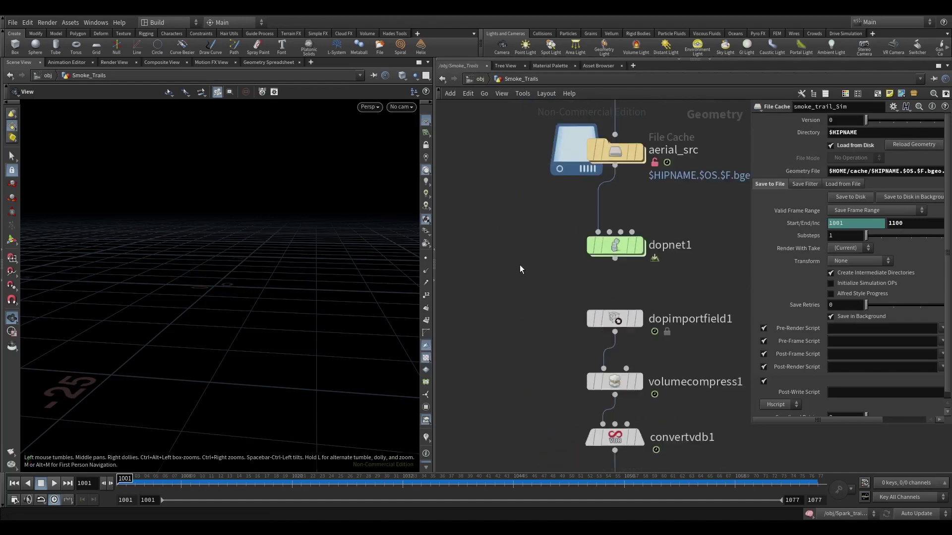
{"action": "left_click", "coordinate": [616, 246]}
{"action": "middle_click_drag", "start_coordinate": [680, 181], "coordinate": [658, 385]}
{"action": "scroll", "coordinate": [660, 325], "scroll_direction": "down", "scroll_amount": 5}
{"action": "middle_click_drag", "start_coordinate": [660, 325], "coordinate": [662, 435]}
{"action": "scroll", "coordinate": [594, 279], "scroll_direction": "up", "scroll_amount": 3}
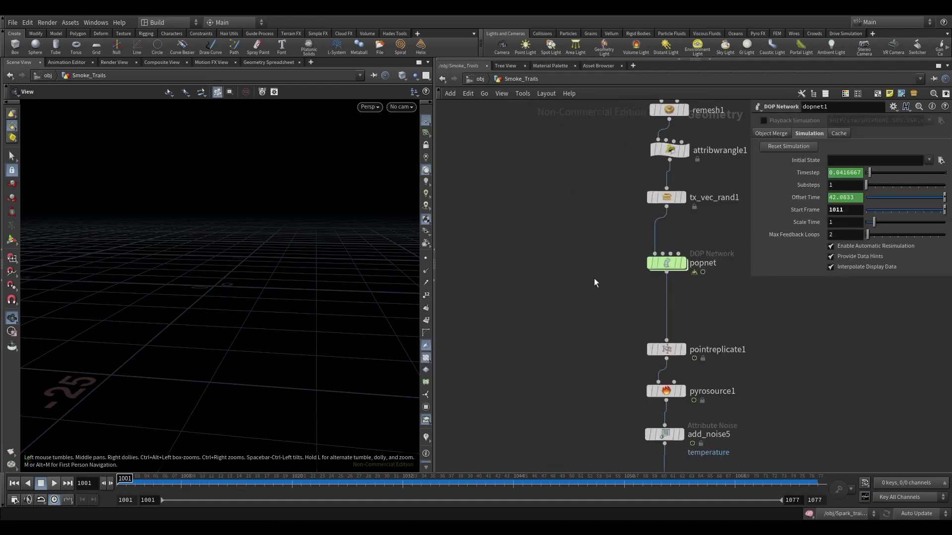
{"action": "left_click", "coordinate": [667, 262]}
{"action": "key", "text": "ctrl+c"}
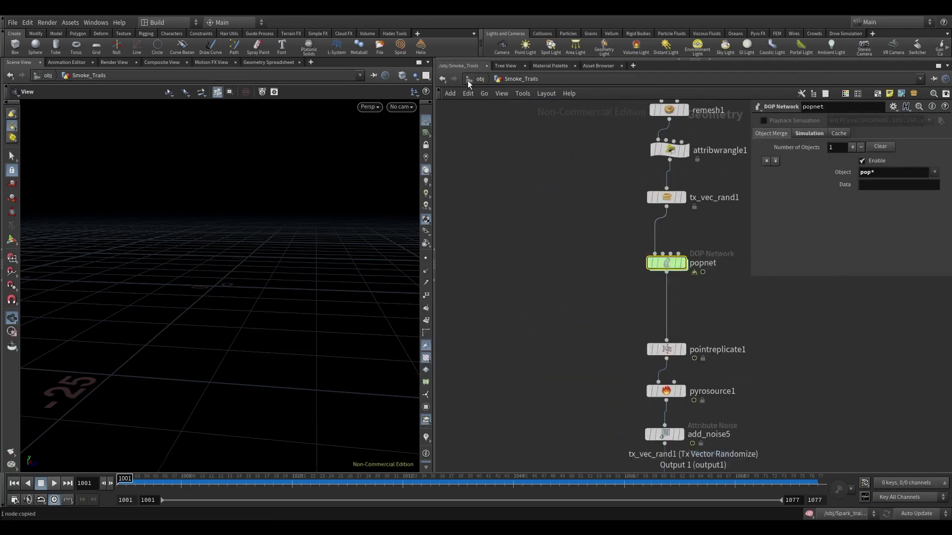
Paste the popnet into the Spark_trails network and wire tx_vec_rand1 into its first input.
{"action": "left_click", "coordinate": [470, 79]}
{"action": "double_click", "coordinate": [565, 362]}
{"action": "key", "text": "ctrl+v"}
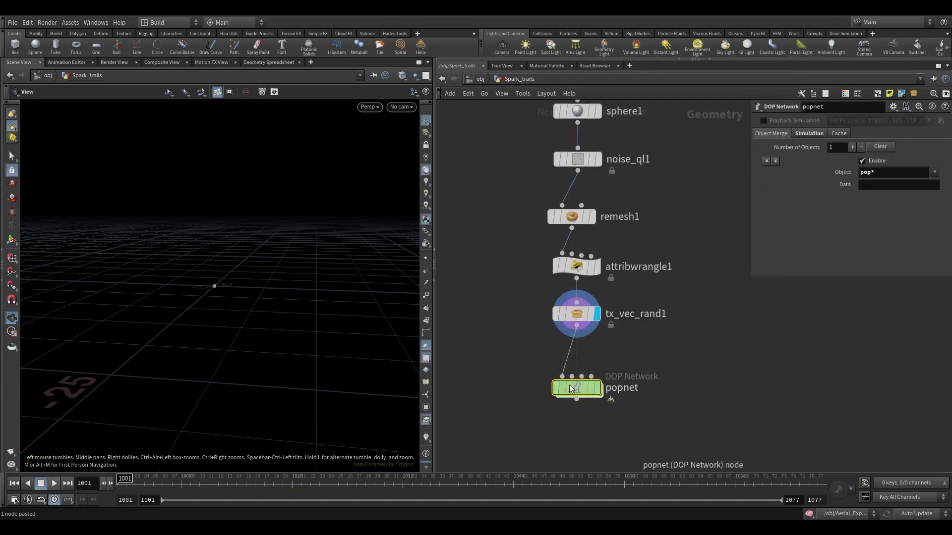
Enter the pasted popnet and check the Impulse Activation expression in the birth settings of source_first_input.
{"action": "double_click", "coordinate": [572, 385]}
{"action": "middle_click_drag", "start_coordinate": [694, 111], "coordinate": [572, 246]}
{"action": "scroll", "coordinate": [572, 246], "scroll_direction": "up", "scroll_amount": 3}
{"action": "left_click", "coordinate": [625, 298]}
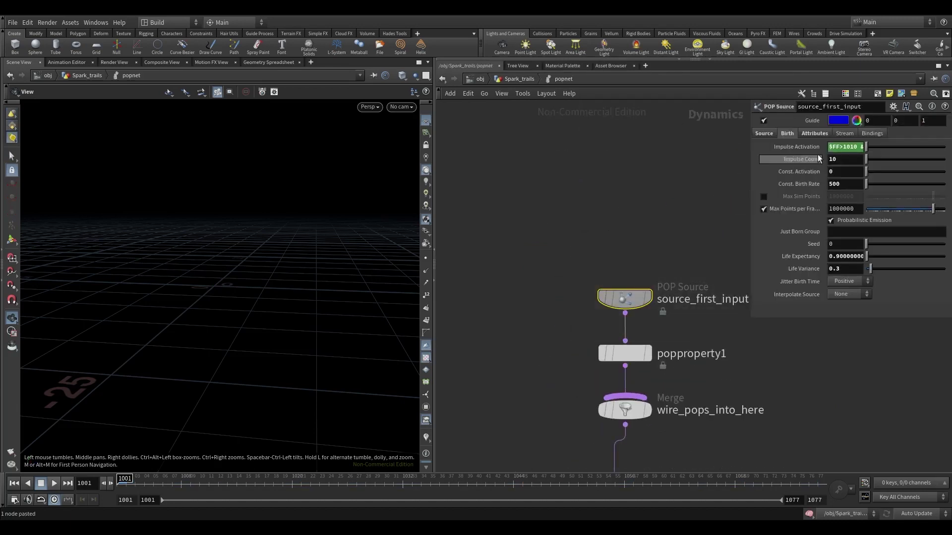
{"action": "left_click_drag", "start_coordinate": [746, 160], "coordinate": [562, 152]}
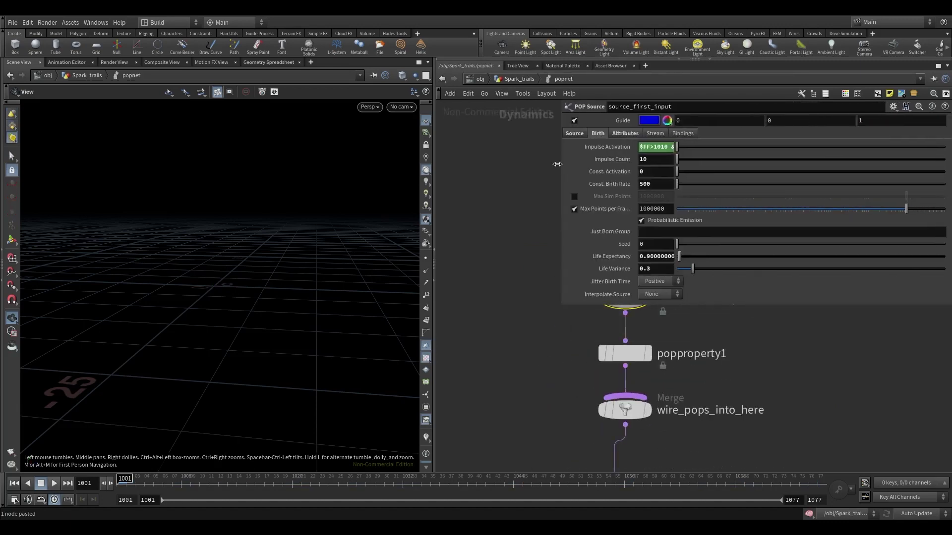
{"action": "left_click", "coordinate": [596, 149]}
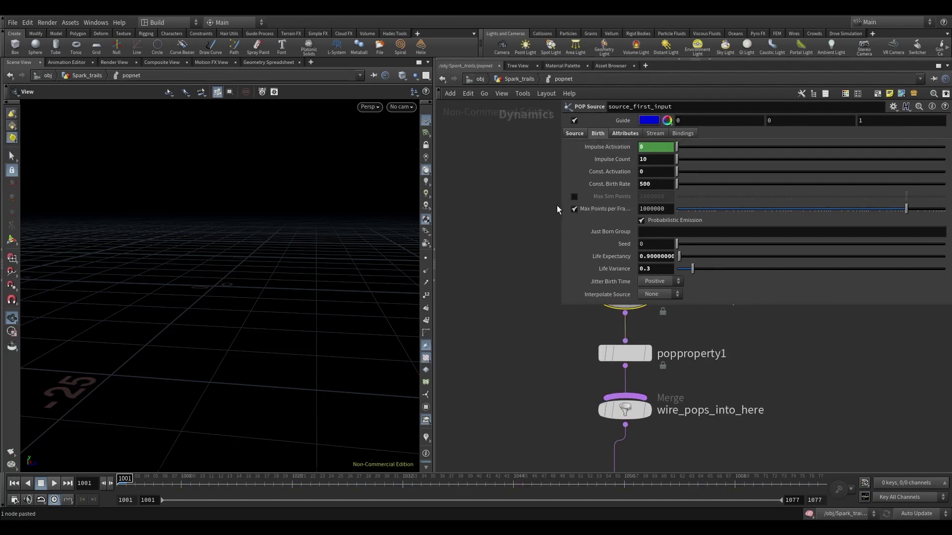
{"action": "left_click_drag", "start_coordinate": [557, 205], "coordinate": [724, 205]}
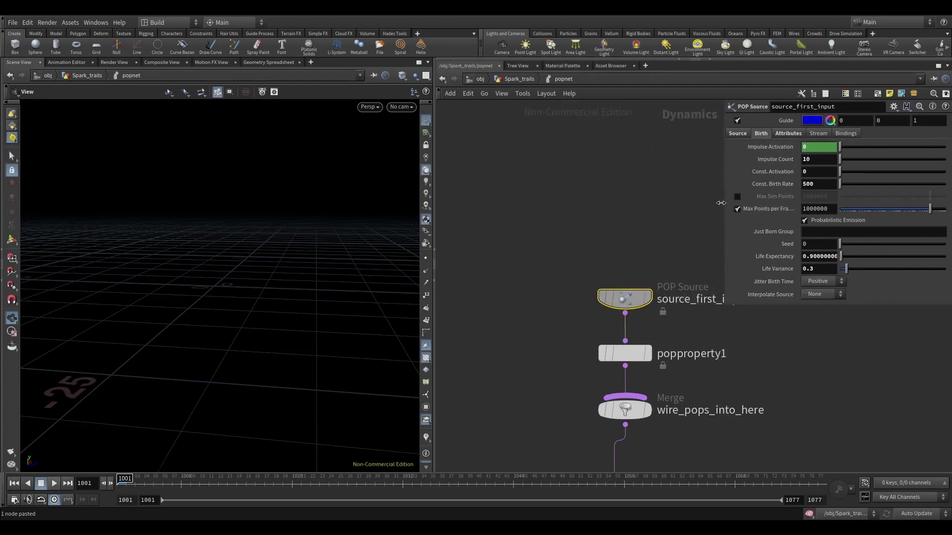
Set the Life Expectancy of the source_first_input POP Source to 0.5.
{"action": "left_click", "coordinate": [764, 257]}
{"action": "left_click", "coordinate": [815, 257]}
{"action": "key", "text": "Return"}
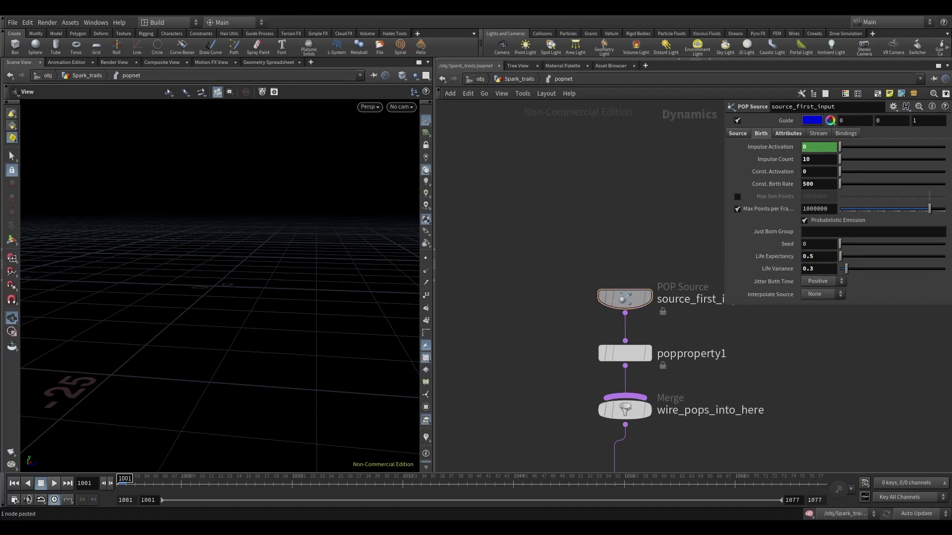
Review the POP Source's attribute and emission settings, then those of popproperty1 and the wire_pops_into_here merge.
{"action": "left_click", "coordinate": [788, 135]}
{"action": "left_click", "coordinate": [736, 134]}
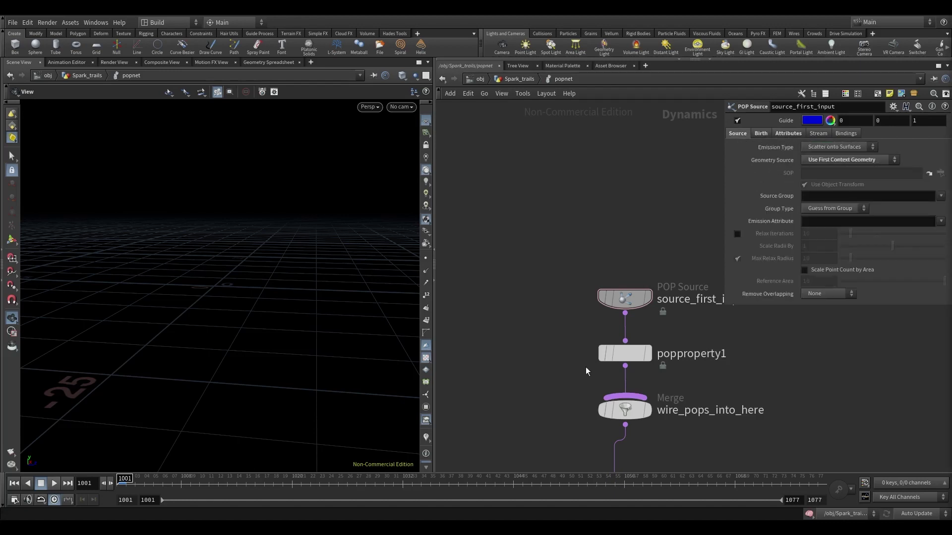
{"action": "scroll", "coordinate": [587, 371], "scroll_direction": "up", "scroll_amount": 1}
{"action": "left_click", "coordinate": [625, 354]}
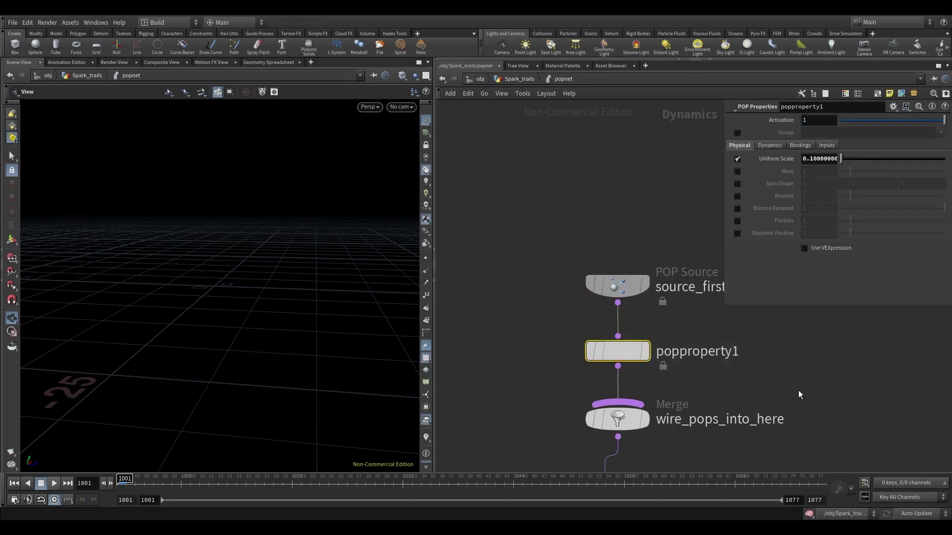
{"action": "middle_click_drag", "start_coordinate": [798, 390], "coordinate": [736, 271]}
{"action": "left_click", "coordinate": [555, 299]}
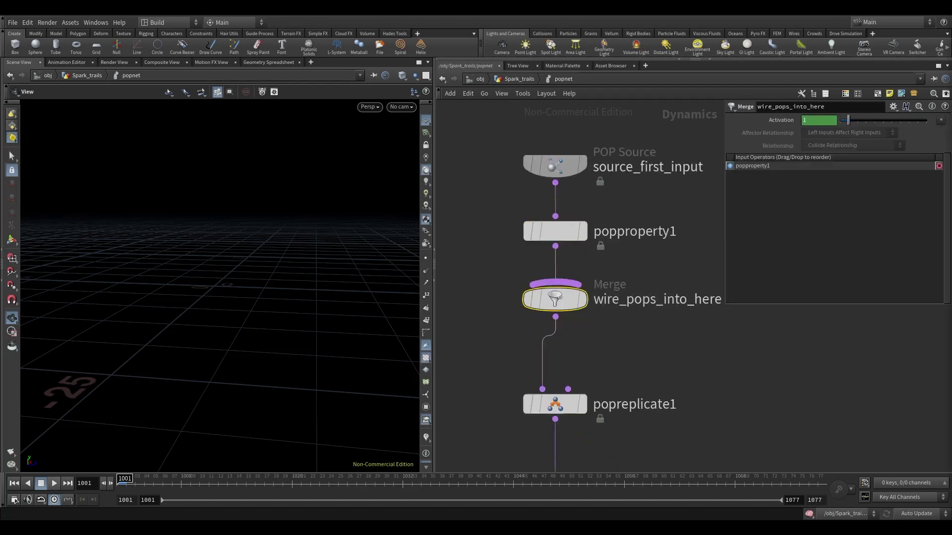
Set popreplicate1's Life Expectancy to 0.3 and its Life Variance to 0.7.
{"action": "left_click_drag", "start_coordinate": [440, 369], "coordinate": [653, 431]}
{"action": "left_click", "coordinate": [735, 145]}
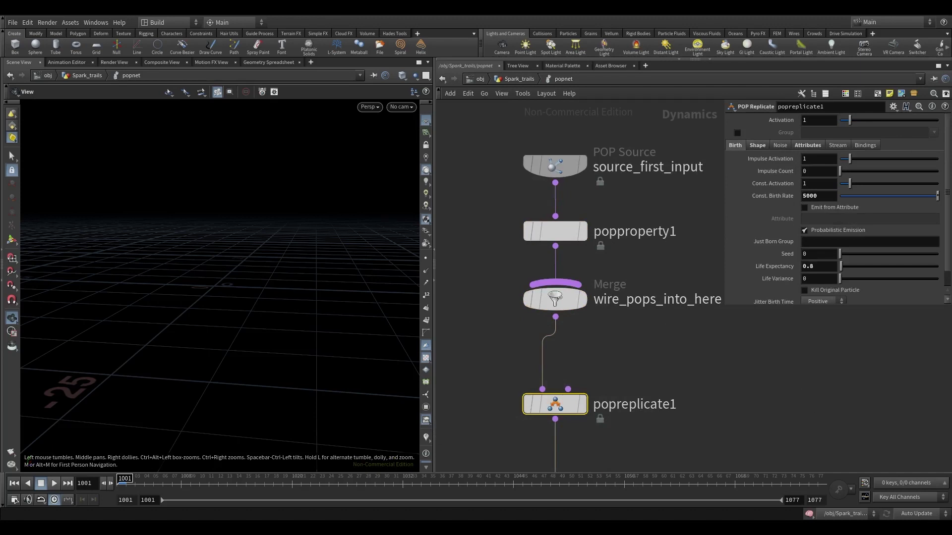
{"action": "left_click_drag", "start_coordinate": [808, 270], "coordinate": [826, 266]}
{"action": "left_click", "coordinate": [813, 279]}
{"action": "type", "text": ".7"}
{"action": "left_click", "coordinate": [892, 399]}
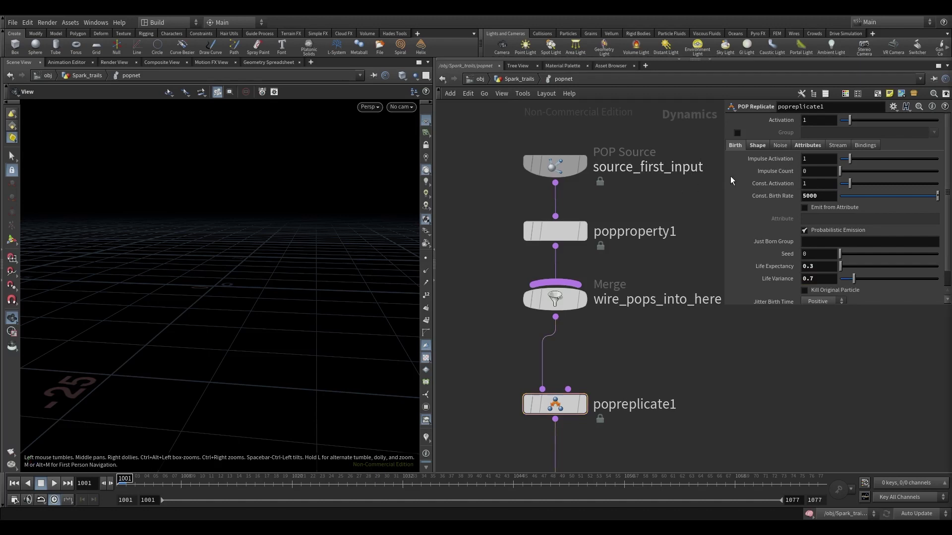
Set popreplicate1's shape to Sphere, keep Velocity Stretch at Scaled, and open its attribute settings.
{"action": "left_click", "coordinate": [757, 145]}
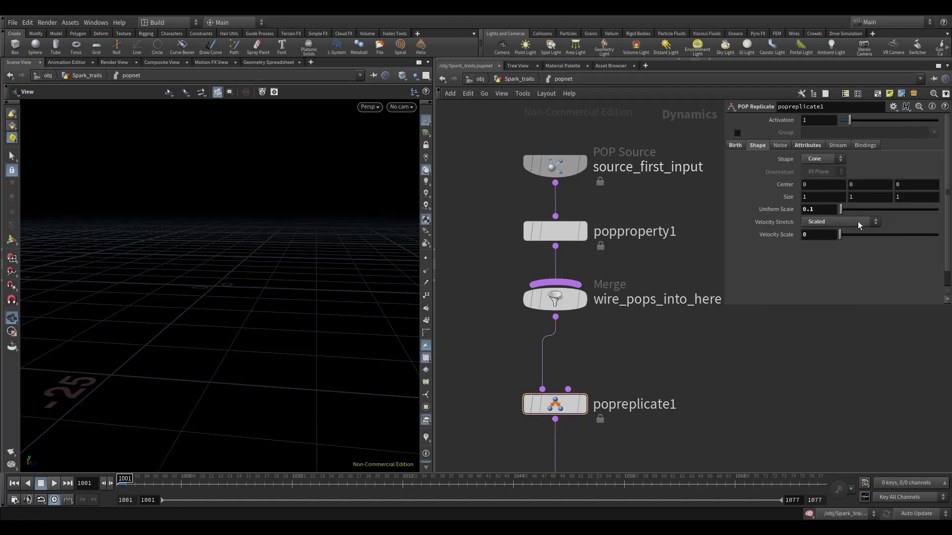
{"action": "left_click", "coordinate": [823, 159]}
{"action": "left_click", "coordinate": [818, 173]}
{"action": "left_click", "coordinate": [815, 222]}
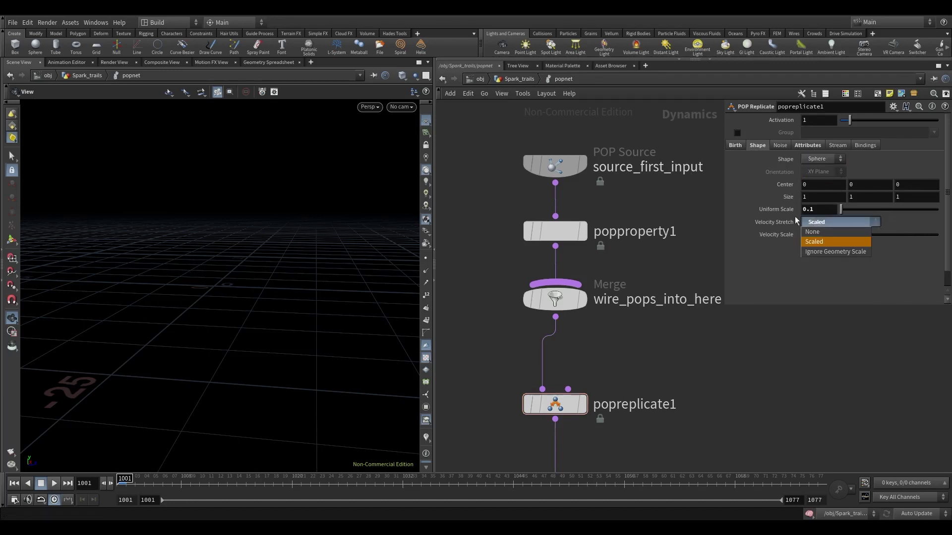
{"action": "left_click", "coordinate": [796, 216]}
{"action": "left_click", "coordinate": [801, 146]}
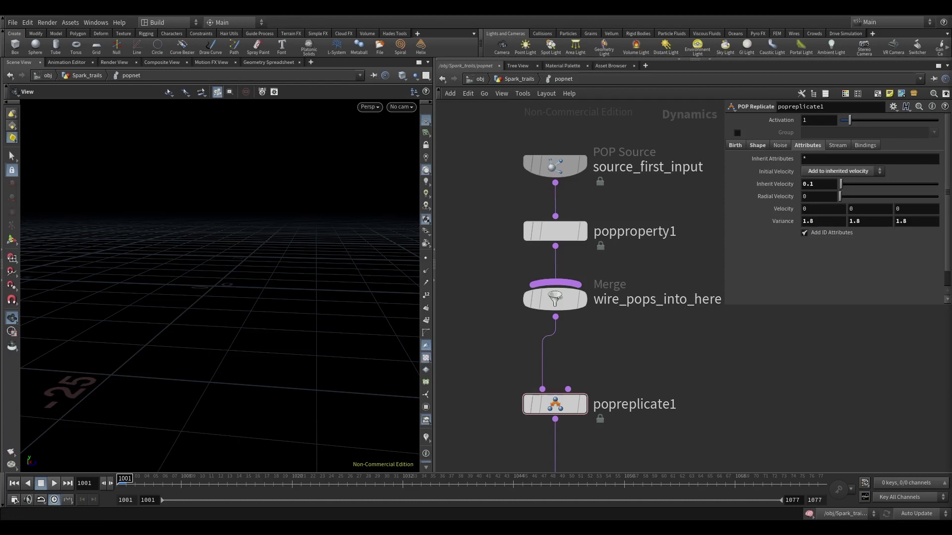
Set popreplicate1's initial Velocity attribute to 1 on all three axes.
{"action": "left_click", "coordinate": [776, 144]}
{"action": "left_click", "coordinate": [827, 144]}
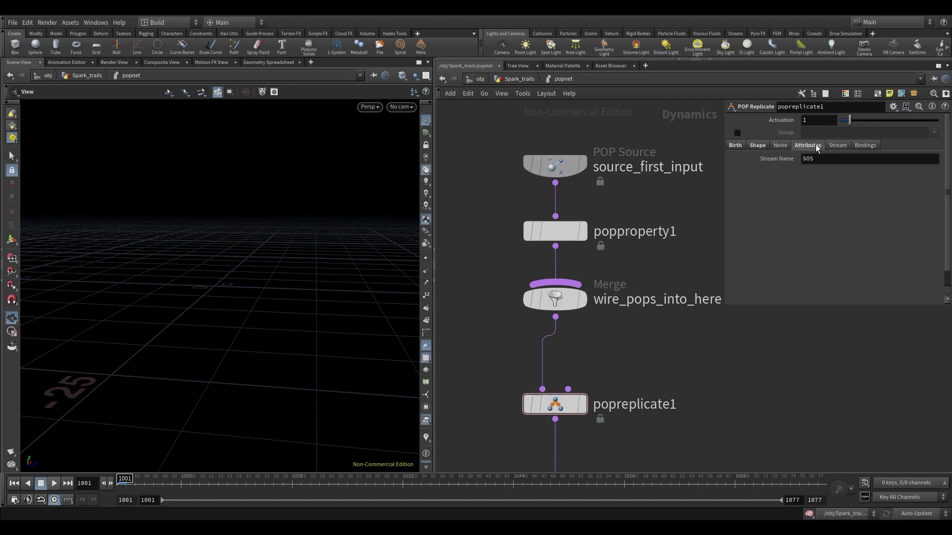
{"action": "left_click", "coordinate": [815, 146]}
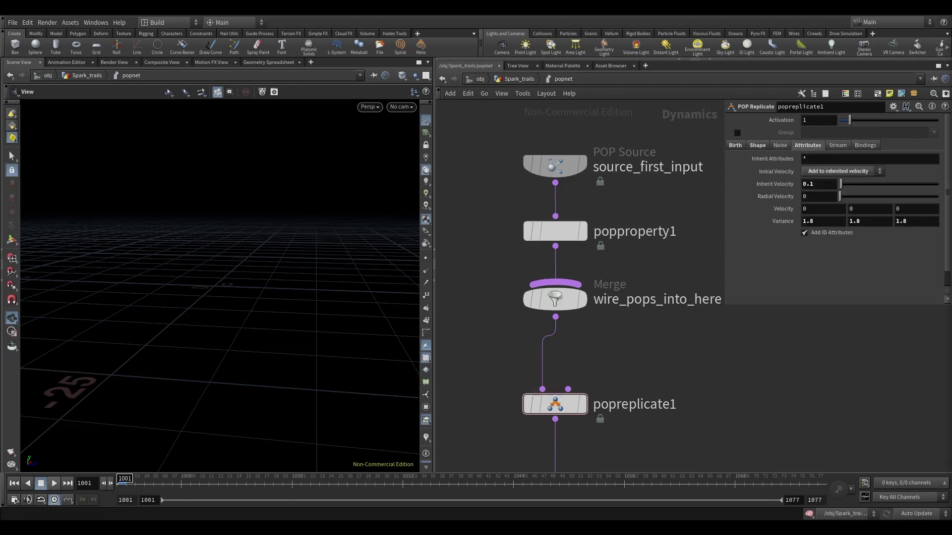
{"action": "left_click", "coordinate": [827, 187]}
{"action": "key", "text": "Return"}
{"action": "left_click", "coordinate": [811, 210]}
{"action": "type", "text": "1"}
{"action": "key", "text": "Tab"}
{"action": "type", "text": "1"}
{"action": "key", "text": "Tab"}
{"action": "type", "text": "1"}
{"action": "key", "text": "Return"}
Set popreplicate1's velocity Variance to 5 on all three axes.
{"action": "left_click", "coordinate": [834, 224]}
{"action": "type", "text": "5"}
{"action": "key", "text": "Tab"}
{"action": "type", "text": "5"}
{"action": "key", "text": "Tab"}
{"action": "type", "text": "5"}
Set the noise Amplitude of popwind1 to 2.
{"action": "middle_click_drag", "start_coordinate": [666, 466], "coordinate": [678, 250]}
{"action": "left_click_drag", "start_coordinate": [648, 315], "coordinate": [550, 260]}
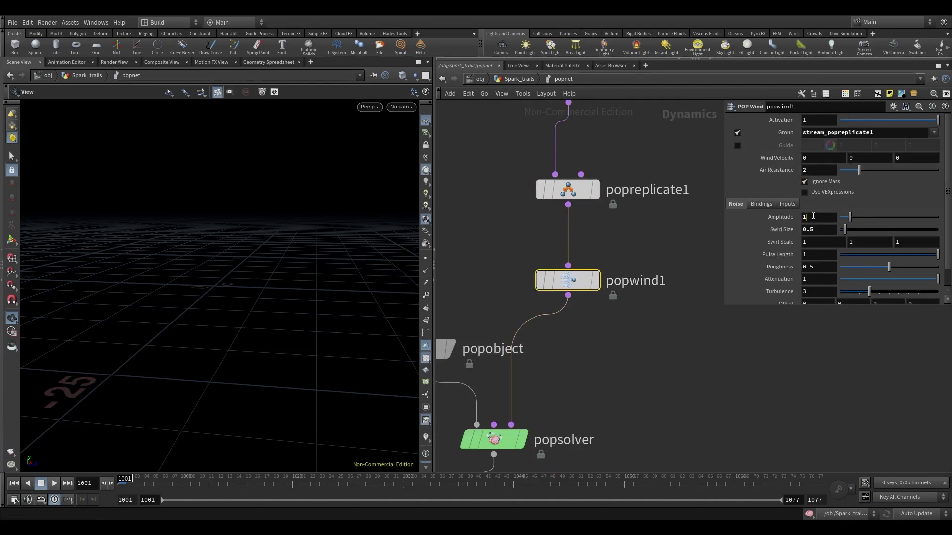
{"action": "double_click", "coordinate": [814, 217]}
{"action": "type", "text": "2"}
{"action": "key", "text": "Return"}
{"action": "left_click", "coordinate": [793, 376]}
{"action": "key", "text": "Tab"}
{"action": "key", "text": "Escape"}
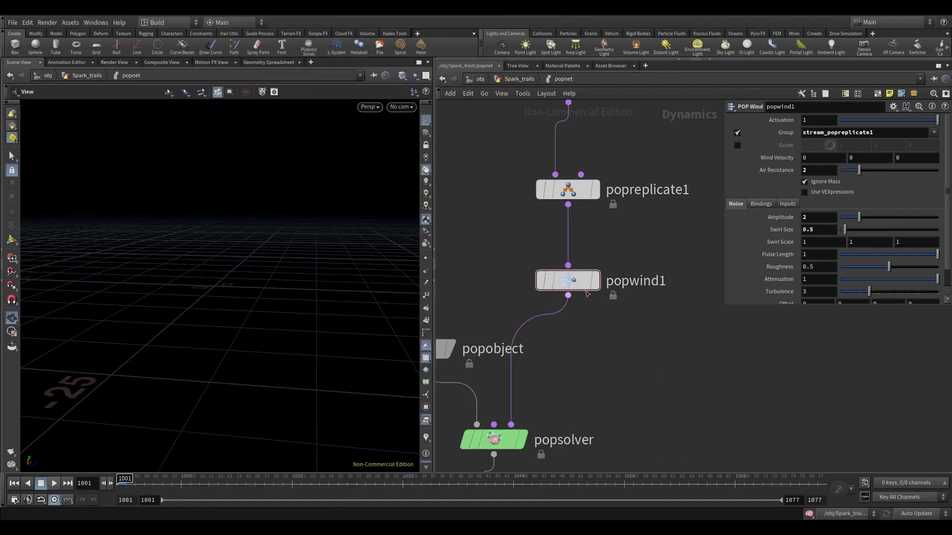
Duplicate popwind1 into the chain above popsolver, setting the copy's Swirl Size to 2 and resetting its Air Resistance to the default 1.
{"action": "left_click_drag", "start_coordinate": [587, 291], "coordinate": [529, 360], "text": "alt"}
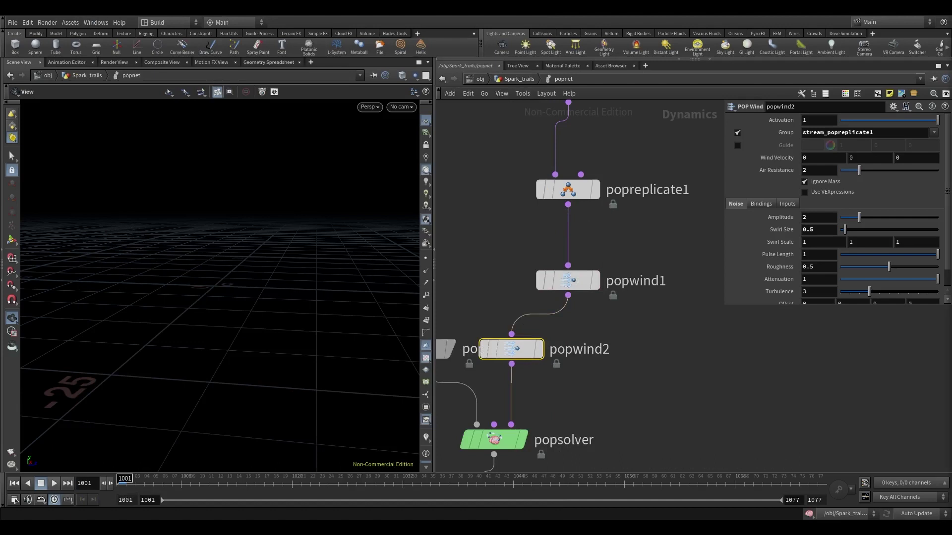
{"action": "left_click_drag", "start_coordinate": [513, 349], "coordinate": [570, 349]}
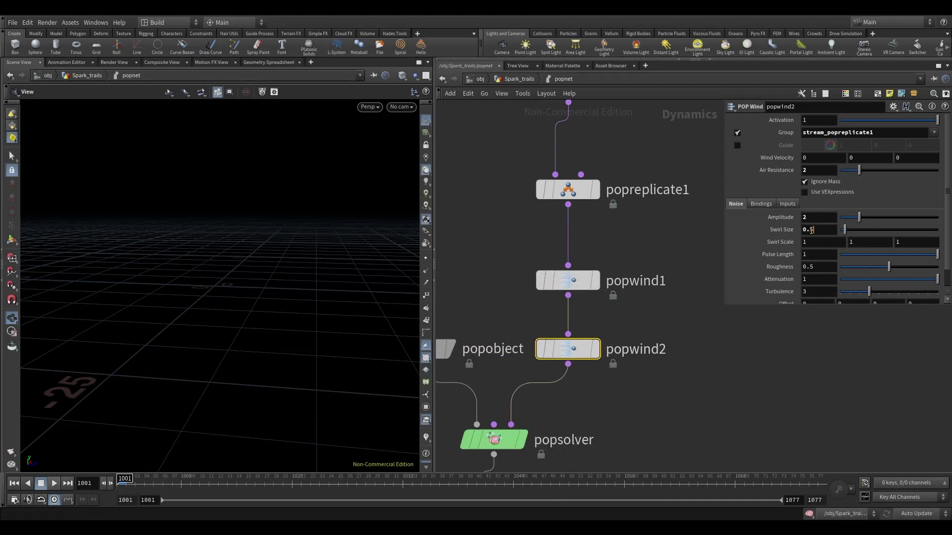
{"action": "left_click_drag", "start_coordinate": [813, 229], "coordinate": [782, 252]}
{"action": "type", "text": "2"}
{"action": "left_click", "coordinate": [797, 409]}
{"action": "middle_click", "coordinate": [796, 172], "text": "ctrl"}
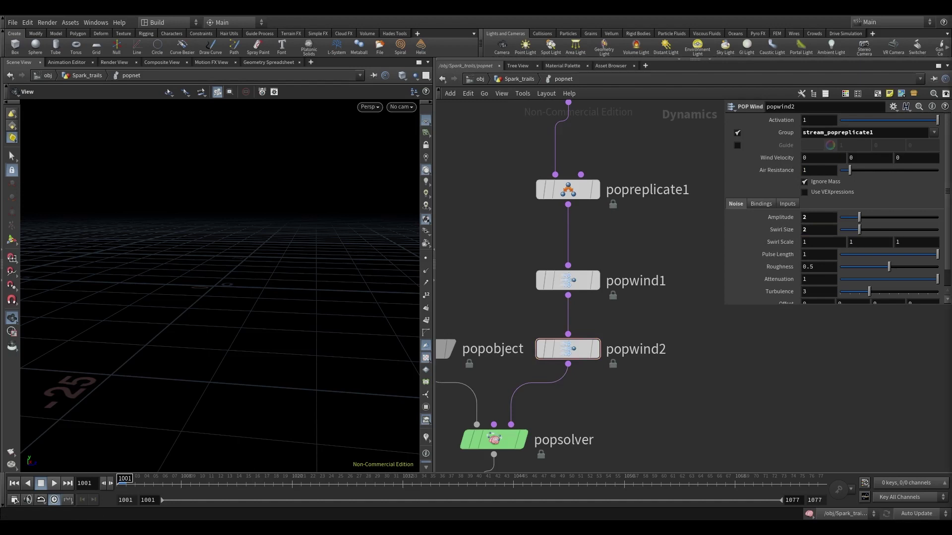
Animate popwind2's noise by entering $T as the first Offset component.
{"action": "scroll", "coordinate": [754, 292], "scroll_direction": "down", "scroll_amount": 1}
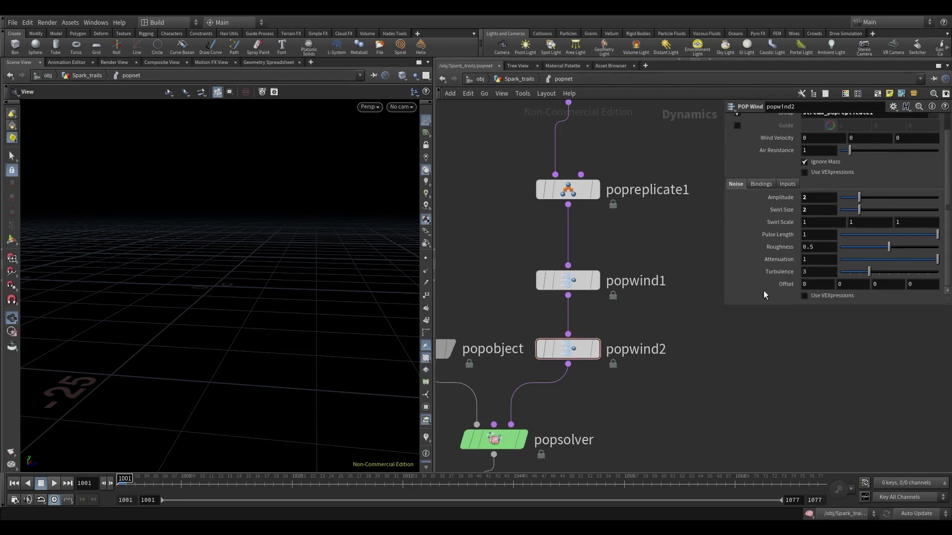
{"action": "left_click", "coordinate": [806, 284]}
{"action": "type", "text": "$^"}
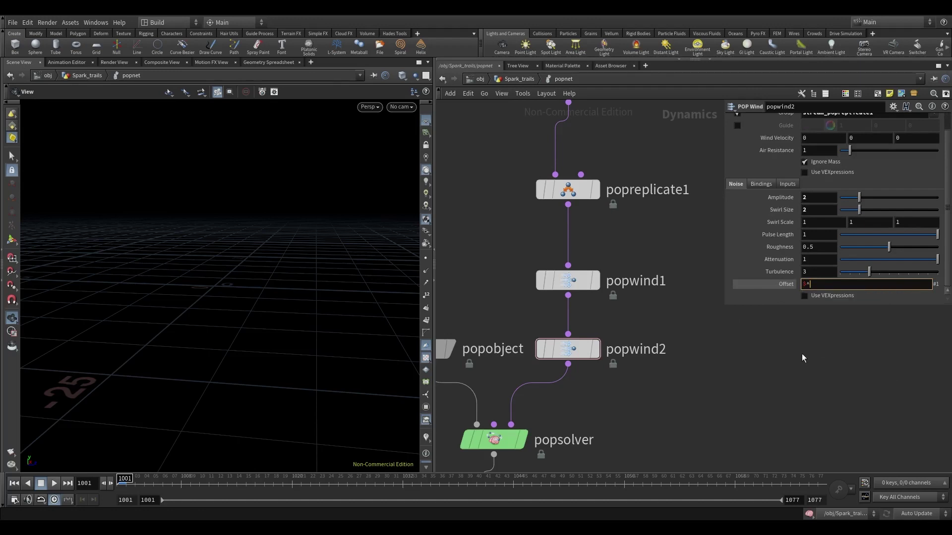
{"action": "key", "text": "BackSpace"}
{"action": "type", "text": "T"}
{"action": "key", "text": "Return"}
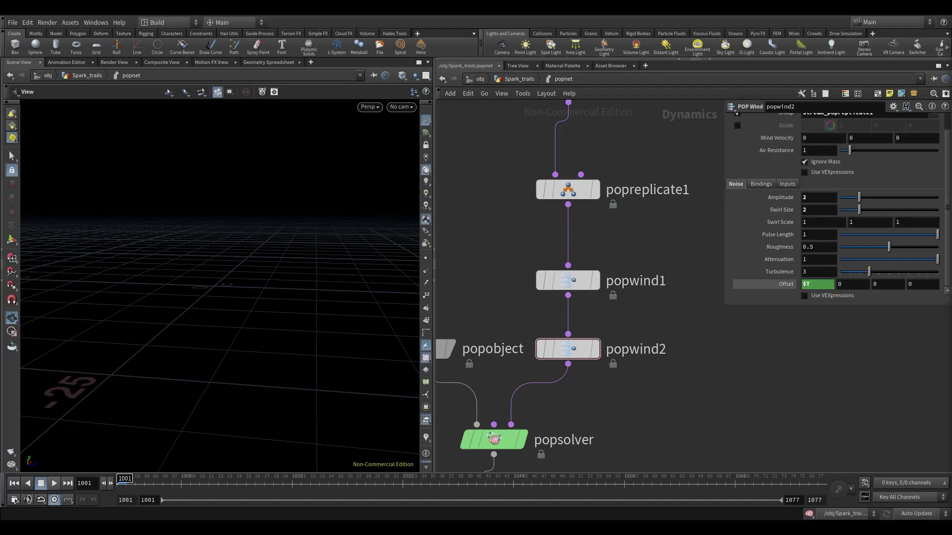
Review popsolver's collision behavior settings and the popobject's parameters.
{"action": "middle_click_drag", "start_coordinate": [587, 429], "coordinate": [675, 356]}
{"action": "left_click_drag", "start_coordinate": [674, 355], "coordinate": [471, 336]}
{"action": "left_click_drag", "start_coordinate": [480, 348], "coordinate": [653, 382]}
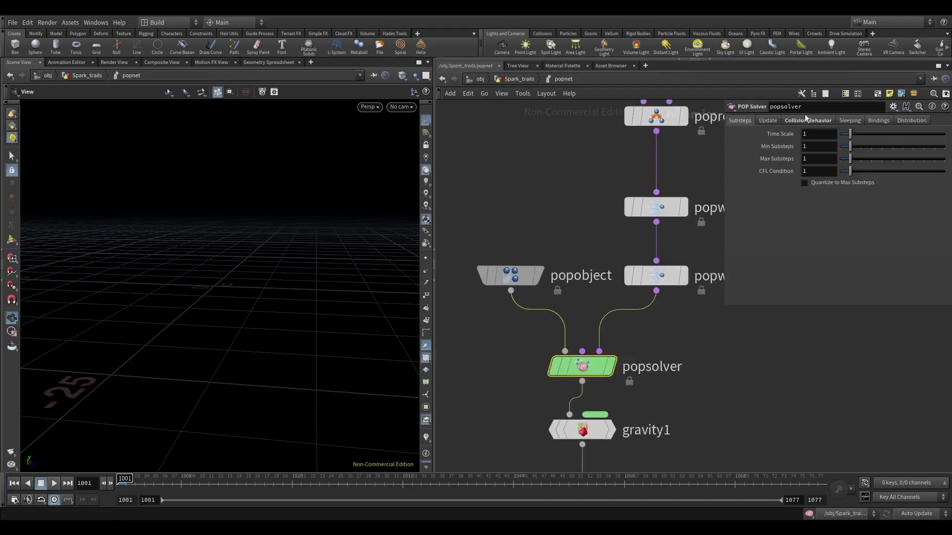
{"action": "left_click", "coordinate": [806, 120]}
{"action": "left_click_drag", "start_coordinate": [498, 233], "coordinate": [535, 336]}
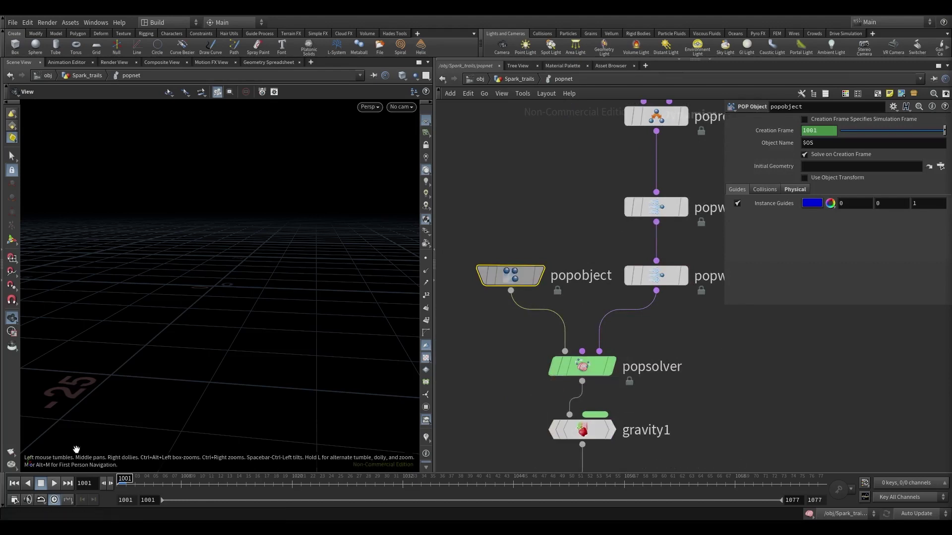
Play the particle simulation and inspect the trails at frame 1022.
{"action": "left_click", "coordinate": [51, 486]}
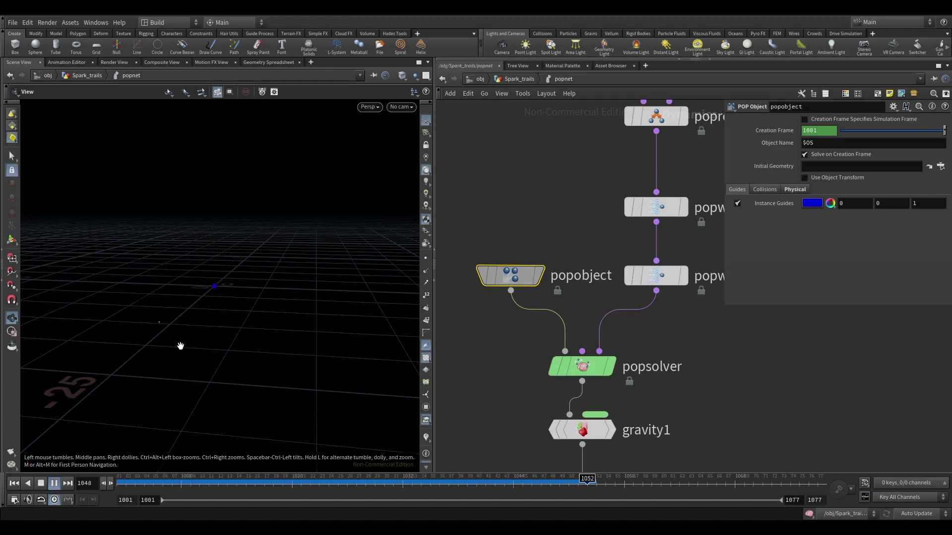
{"action": "mouse_move", "coordinate": [181, 346]}
{"action": "left_mouse_down"}
{"action": "mouse_move", "coordinate": [291, 325]}
{"action": "mouse_move", "coordinate": [299, 340]}
{"action": "mouse_move", "coordinate": [340, 327]}
{"action": "left_mouse_up"}
{"action": "mouse_move", "coordinate": [321, 482]}
{"action": "left_mouse_down"}
{"action": "mouse_move", "coordinate": [369, 476]}
{"action": "mouse_move", "coordinate": [310, 477]}
{"action": "left_mouse_up"}
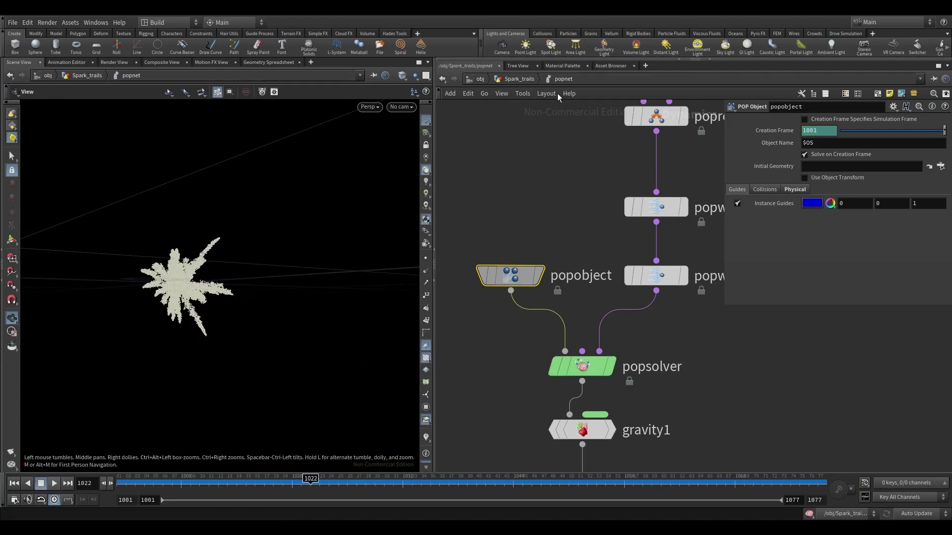
Return to the Spark_trails network, display popnet's output, and inspect the particle burst up close.
{"action": "left_click", "coordinate": [520, 79]}
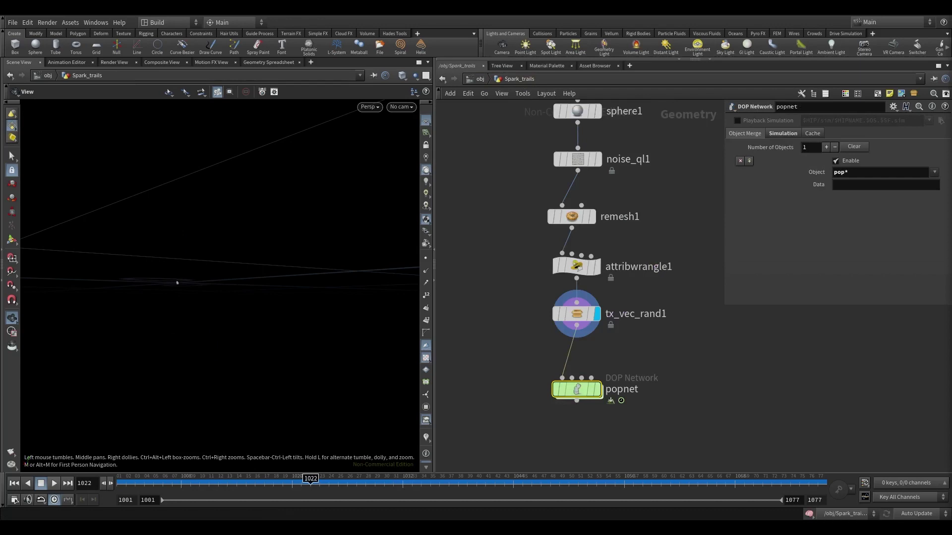
{"action": "middle_click_drag", "start_coordinate": [748, 357], "coordinate": [737, 289]}
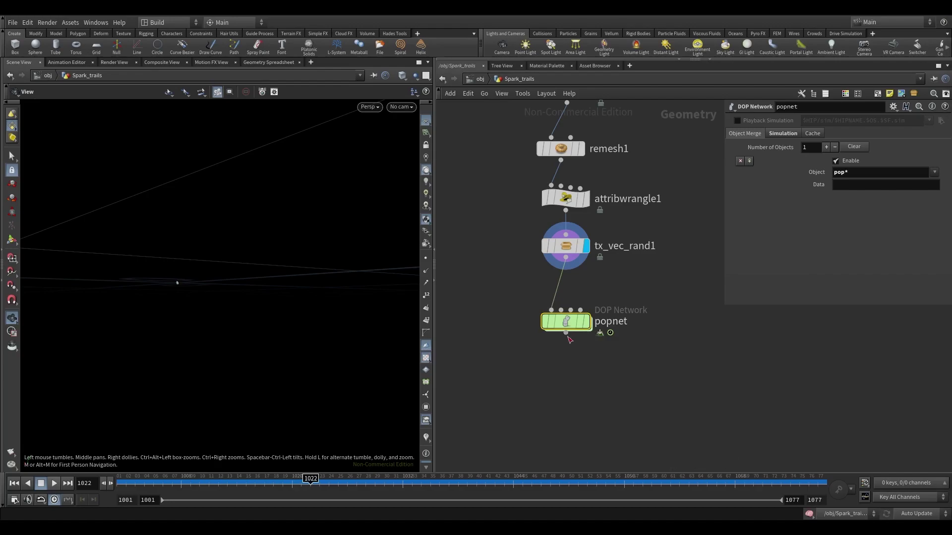
{"action": "left_click", "coordinate": [587, 323]}
{"action": "left_click_drag", "start_coordinate": [238, 292], "coordinate": [208, 288]}
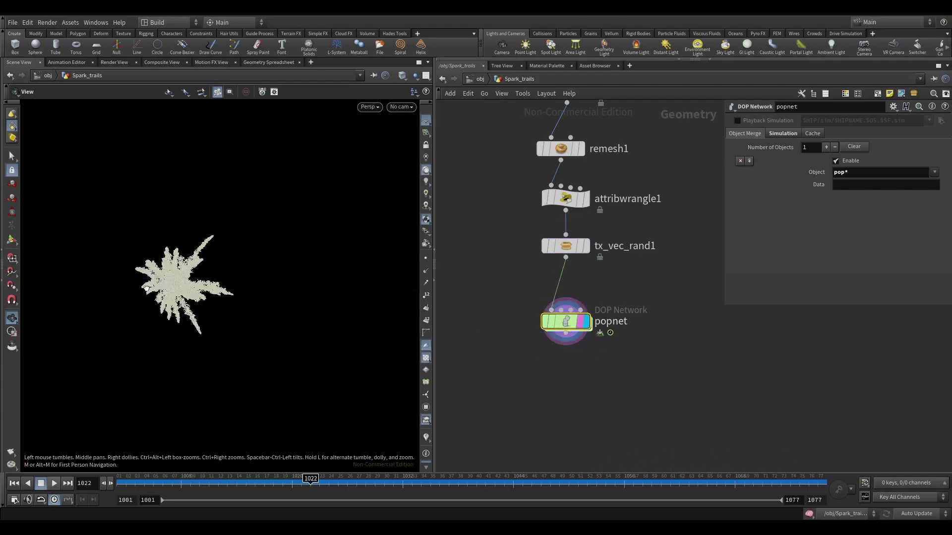
{"action": "right_click_drag", "start_coordinate": [208, 287], "coordinate": [276, 313]}
{"action": "left_click_drag", "start_coordinate": [277, 313], "coordinate": [508, 249]}
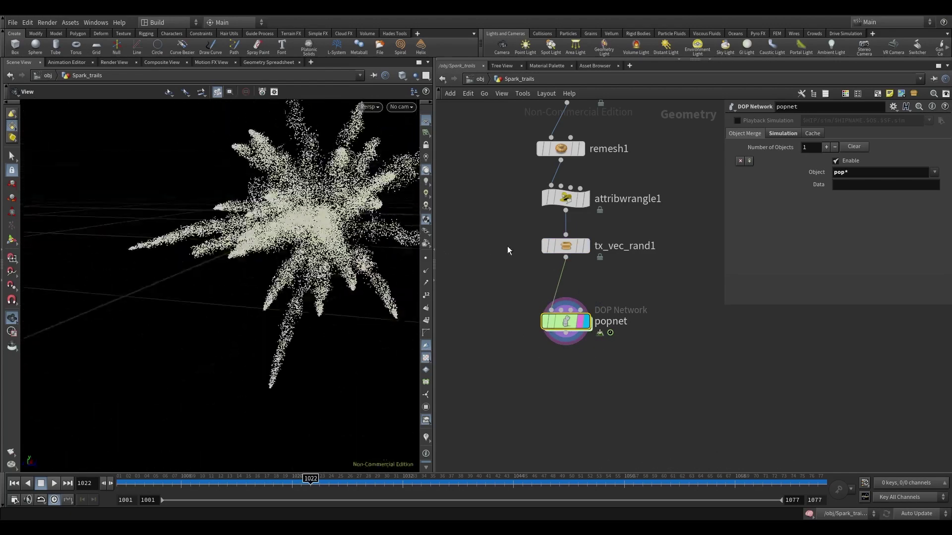
{"action": "left_click_drag", "start_coordinate": [213, 263], "coordinate": [277, 275]}
Add an Attribute Wrangle connected to popnet's output.
{"action": "left_click_drag", "start_coordinate": [565, 334], "coordinate": [562, 379]}
{"action": "type", "text": "atw"}
{"action": "key", "text": "Return"}
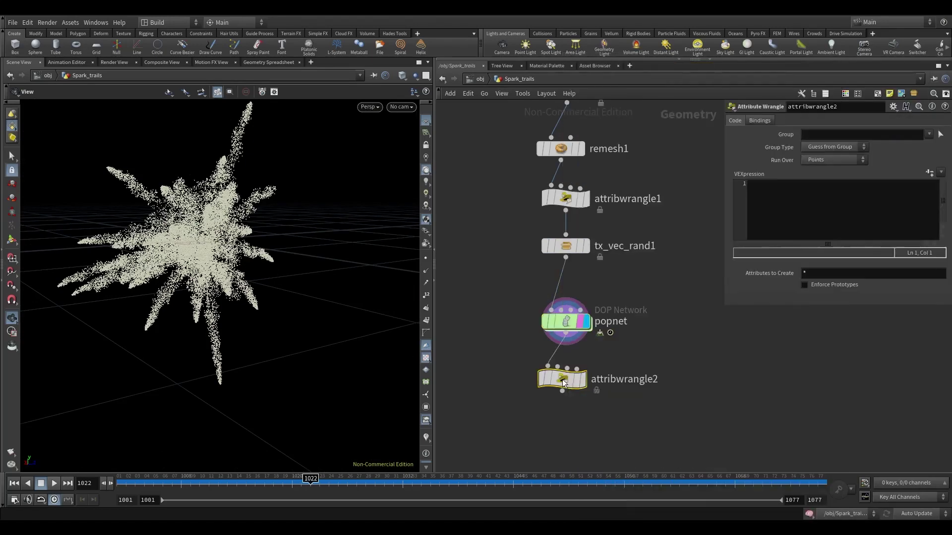
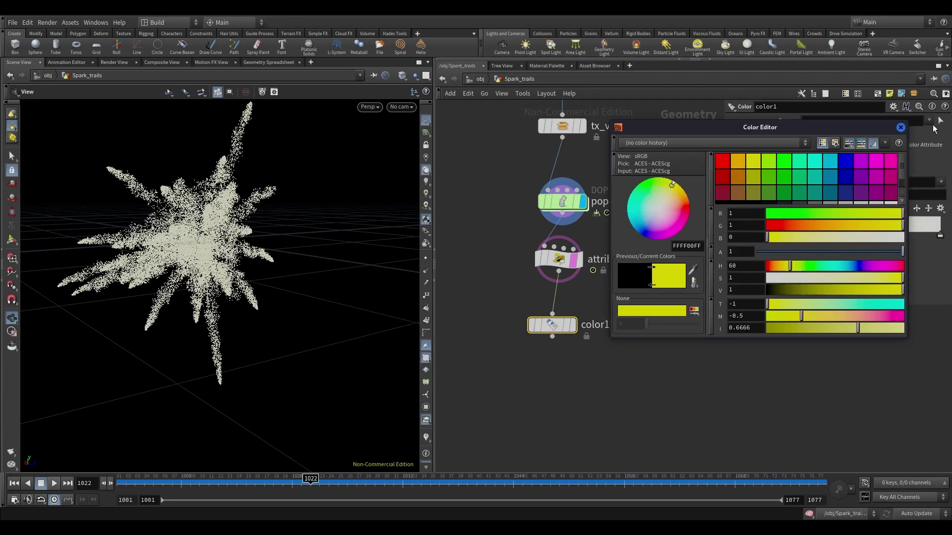
Set the end color of color1's age ramp to orange (1, 0.5, 0) and display color1's result.
{"action": "left_click", "coordinate": [900, 128]}
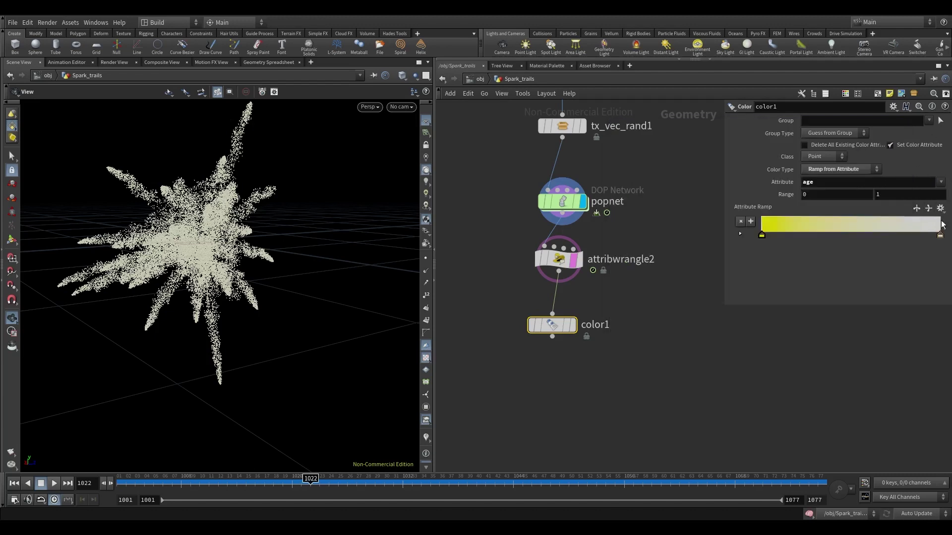
{"action": "double_click", "coordinate": [940, 237]}
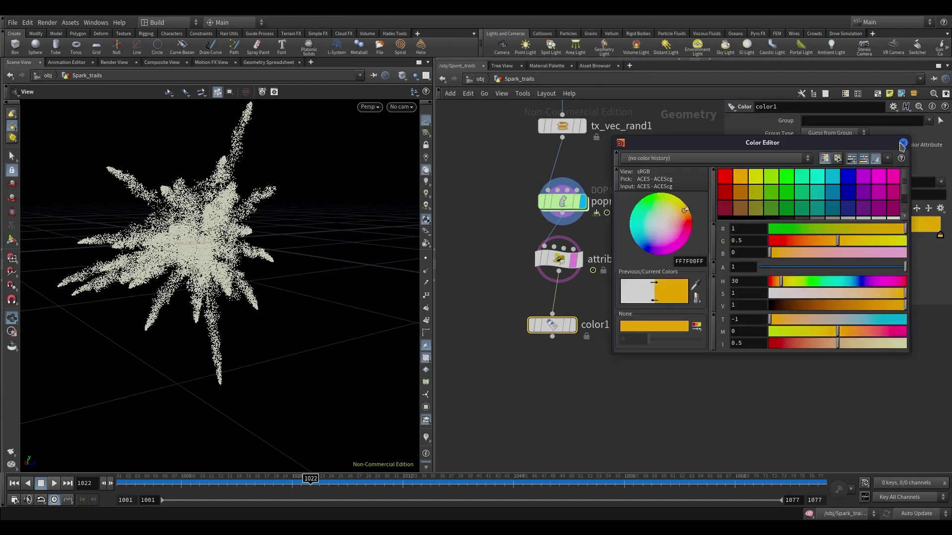
{"action": "left_click", "coordinate": [902, 144]}
{"action": "left_click", "coordinate": [572, 325]}
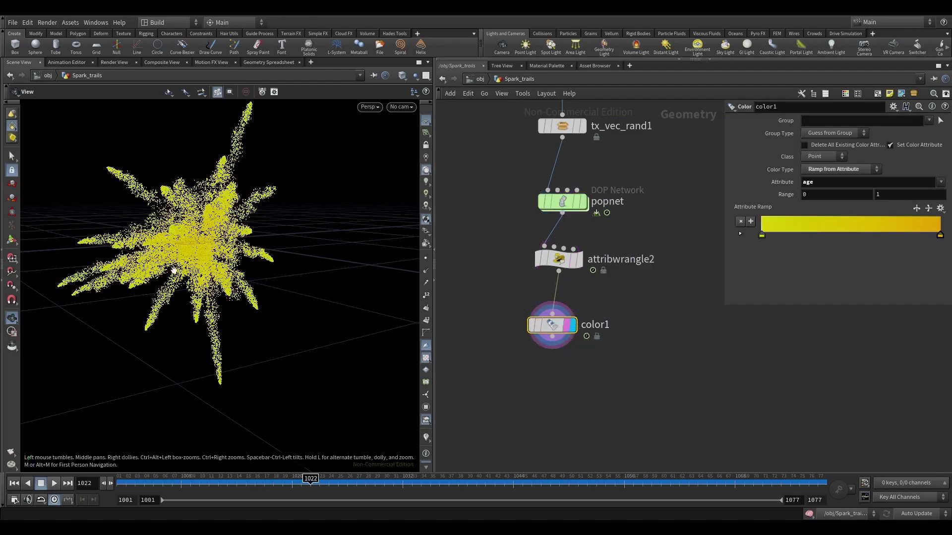
Check the colors at frame 1018 and darken the yellow start of color1's age ramp to an intensity of about 0.26.
{"action": "left_click", "coordinate": [180, 482]}
{"action": "left_click_drag", "start_coordinate": [180, 482], "coordinate": [273, 479]}
{"action": "double_click", "coordinate": [762, 235]}
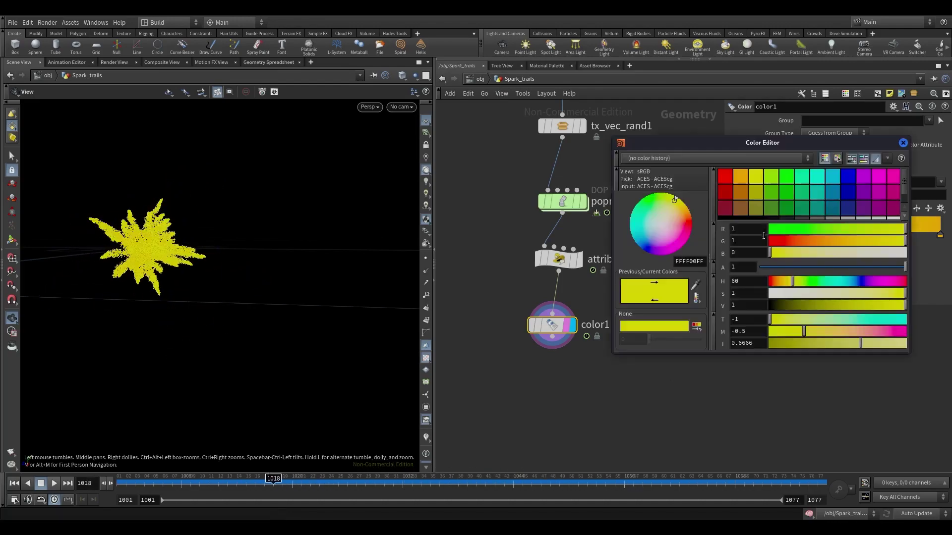
{"action": "left_click_drag", "start_coordinate": [861, 343], "coordinate": [804, 347]}
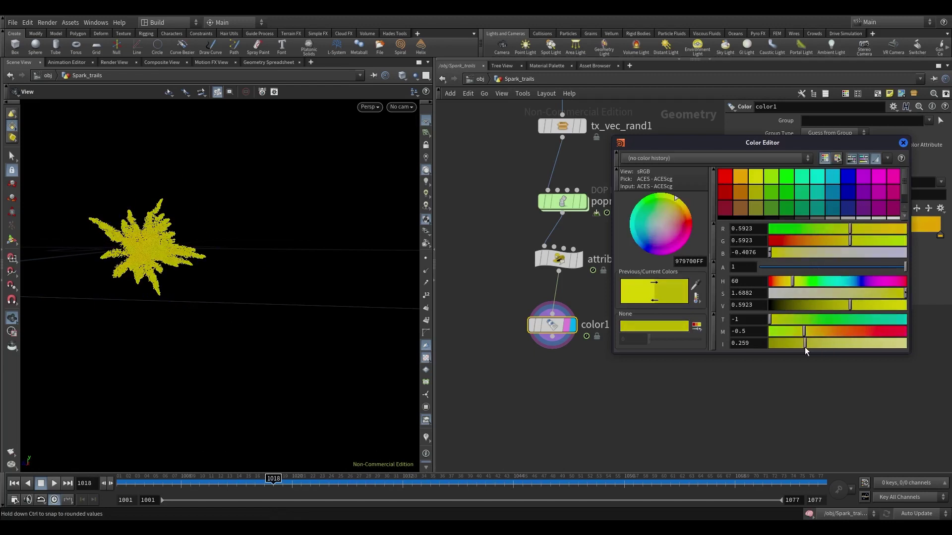
{"action": "left_click", "coordinate": [904, 144]}
{"action": "left_click_drag", "start_coordinate": [353, 312], "coordinate": [369, 267]}
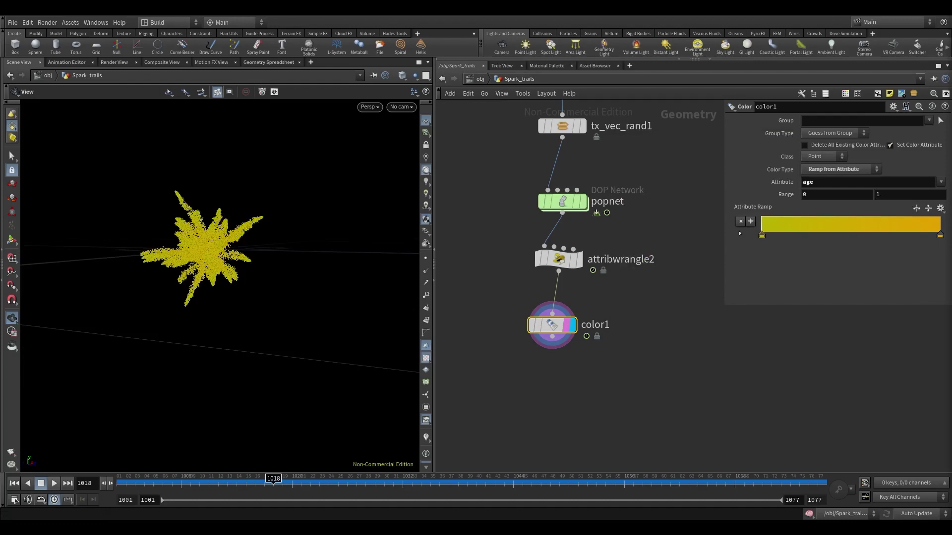
Copy the timeshift1 node from Smoke_Trails and paste it below color1 in Spark_trails.
{"action": "key", "text": "u"}
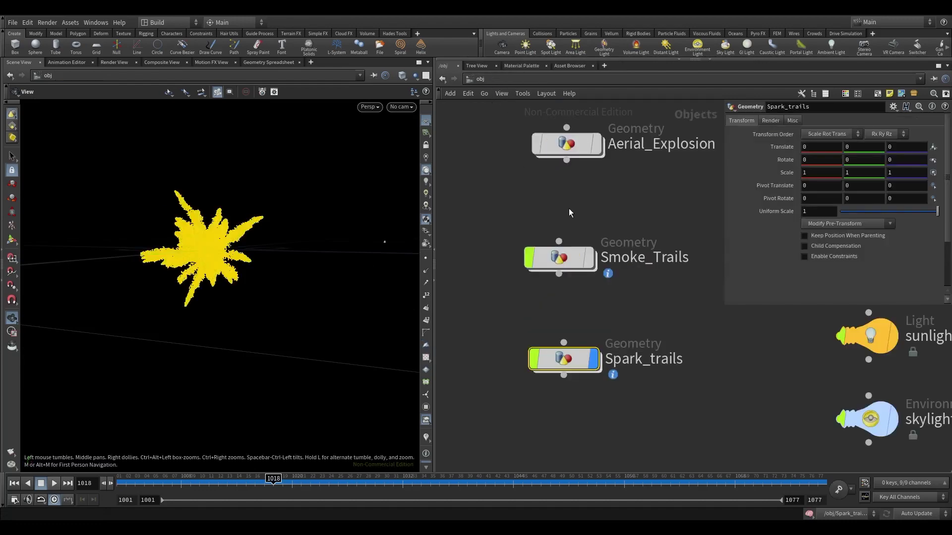
{"action": "double_click", "coordinate": [557, 264]}
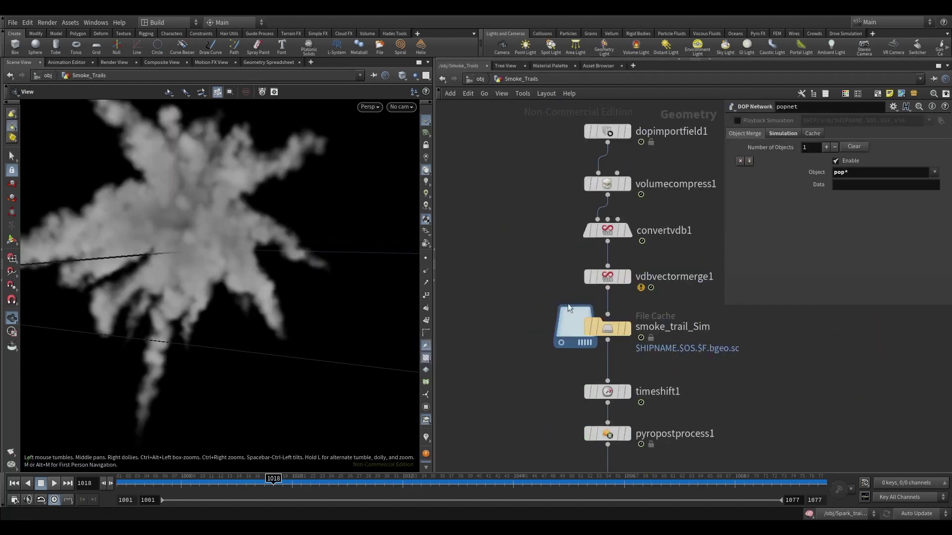
{"action": "middle_click_drag", "start_coordinate": [562, 350], "coordinate": [539, 196]}
{"action": "left_click", "coordinate": [598, 190]}
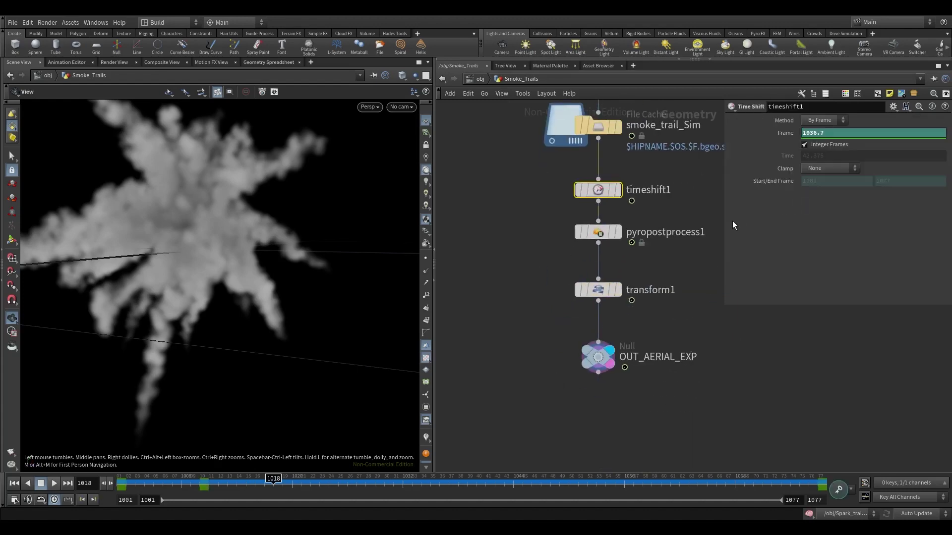
{"action": "left_click", "coordinate": [480, 80]}
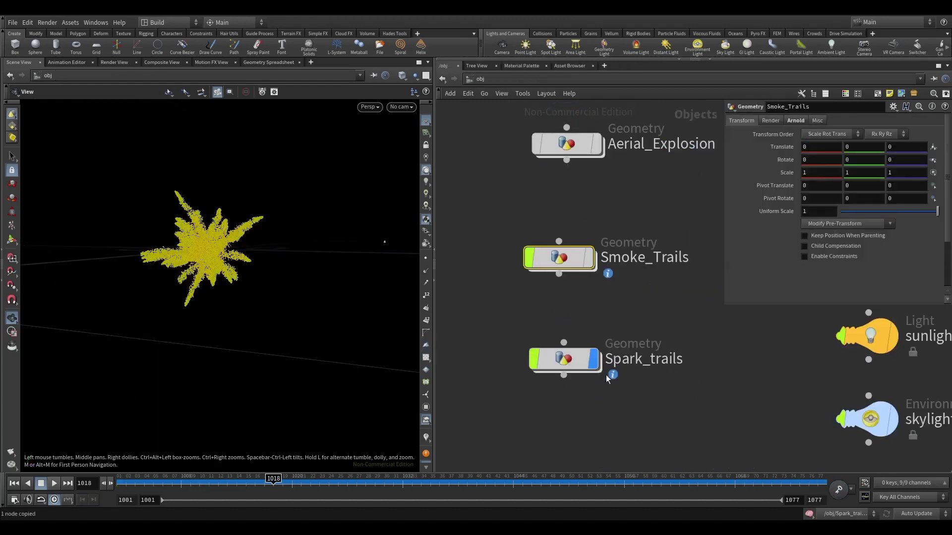
{"action": "double_click", "coordinate": [566, 363]}
{"action": "key", "text": "ctrl+v"}
{"action": "left_click", "coordinate": [574, 378]}
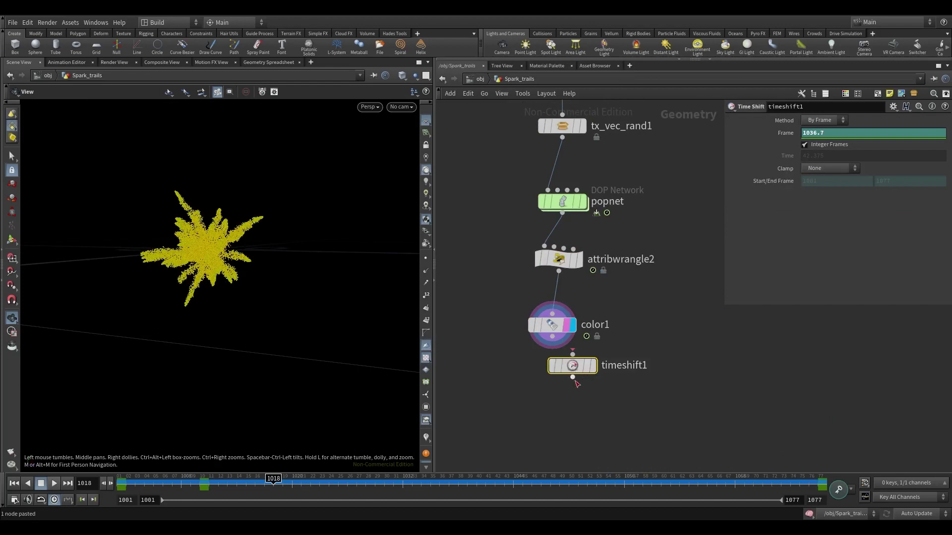
Connect timeshift1 to color1's output and display the retimed sparks.
{"action": "left_click_drag", "start_coordinate": [575, 367], "coordinate": [555, 403]}
{"action": "key", "text": "ctrl+z"}
{"action": "left_click_drag", "start_coordinate": [548, 328], "coordinate": [584, 367]}
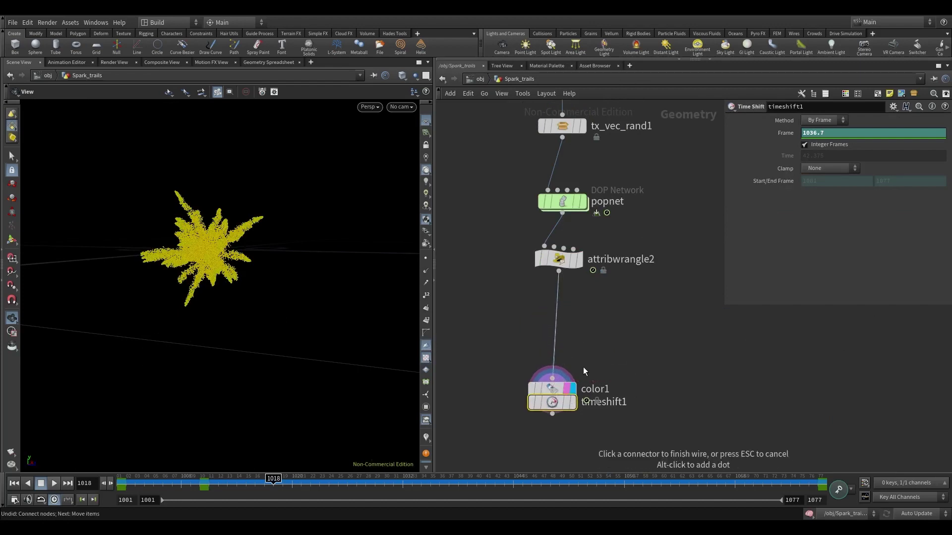
{"action": "left_click_drag", "start_coordinate": [564, 405], "coordinate": [608, 443]}
{"action": "left_click", "coordinate": [623, 418]}
Align attribwrangle2, color1 and timeshift1 in a straight vertical chain below popnet.
{"action": "right_click_drag", "start_coordinate": [504, 376], "coordinate": [505, 310]}
{"action": "left_click_drag", "start_coordinate": [499, 286], "coordinate": [717, 471]}
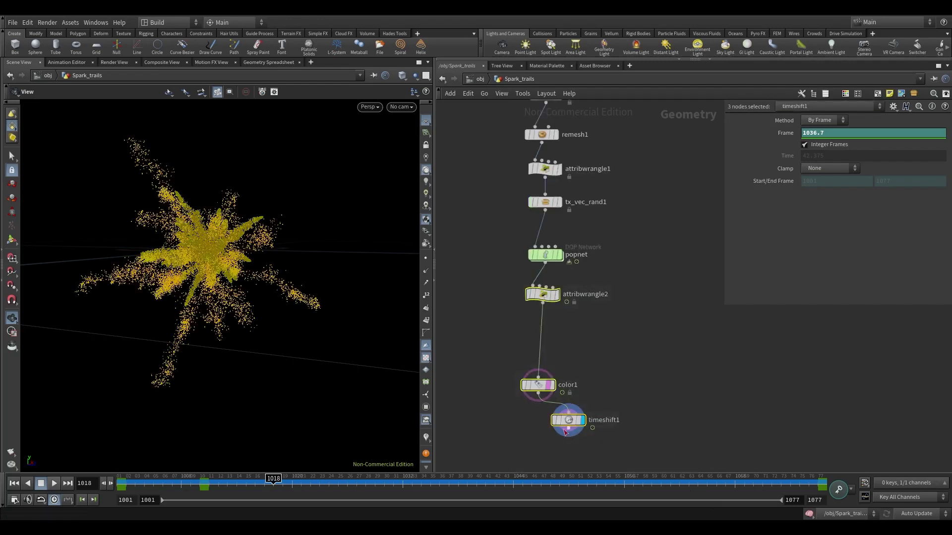
{"action": "key", "text": "a"}
{"action": "left_click_drag", "start_coordinate": [564, 426], "coordinate": [650, 200]}
{"action": "left_click", "coordinate": [650, 200]}
{"action": "scroll", "coordinate": [560, 449], "scroll_direction": "up", "scroll_amount": 3}
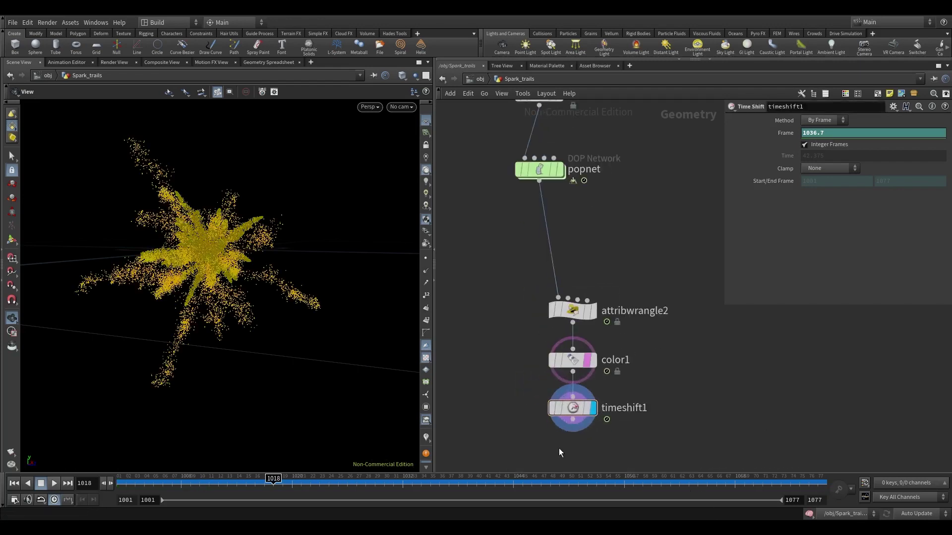
Scrub the retimed sparks back to frame 1001 and return to the object level.
{"action": "left_click", "coordinate": [575, 409]}
{"action": "left_click", "coordinate": [152, 489]}
{"action": "left_click_drag", "start_coordinate": [152, 489], "coordinate": [122, 480]}
{"action": "key", "text": "u"}
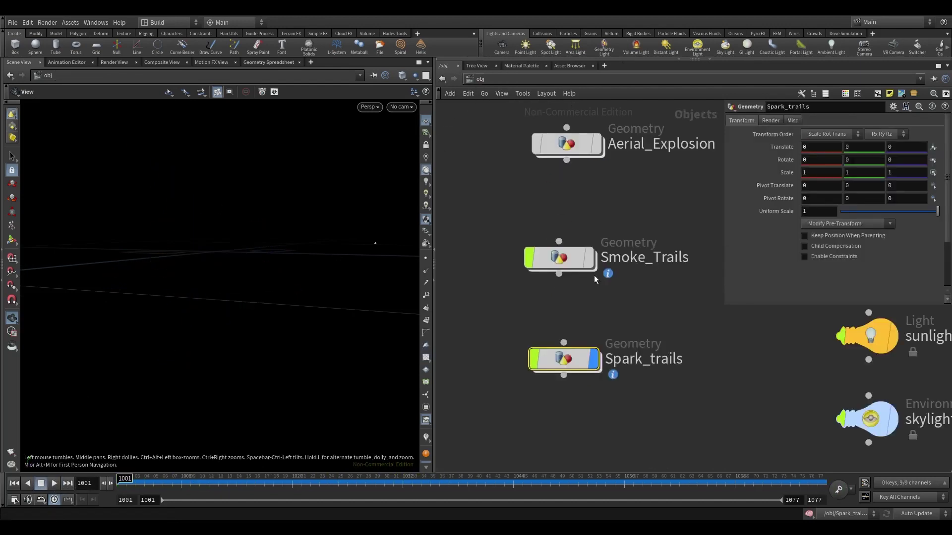
Show the Spark_trails particles together with the other objects and scrub to frame 1012 to compare them with the explosion.
{"action": "key", "text": "i"}
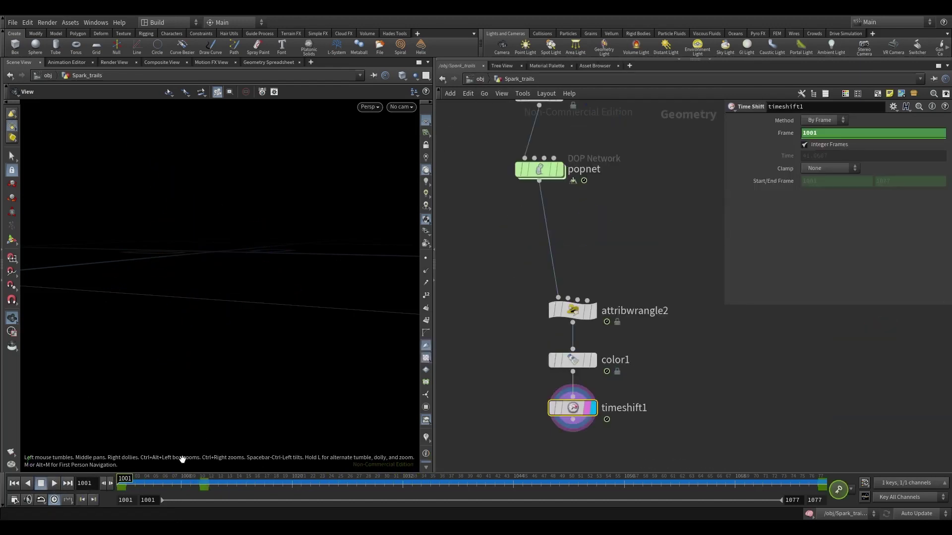
{"action": "left_click_drag", "start_coordinate": [163, 480], "coordinate": [233, 481]}
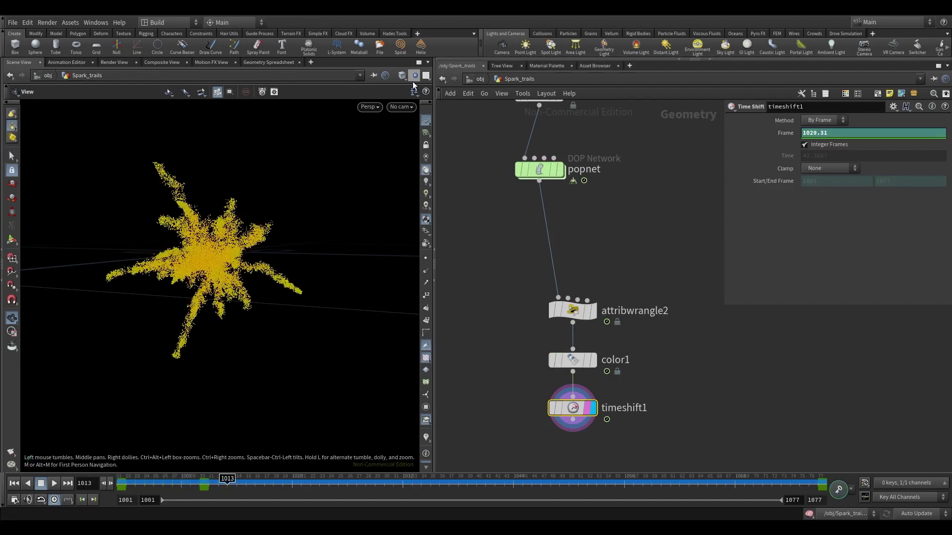
{"action": "left_click_drag", "start_coordinate": [374, 242], "coordinate": [360, 315]}
{"action": "left_click_drag", "start_coordinate": [153, 480], "coordinate": [219, 478]}
{"action": "left_click_drag", "start_coordinate": [218, 283], "coordinate": [195, 319]}
{"action": "right_click_drag", "start_coordinate": [195, 318], "coordinate": [213, 308]}
{"action": "left_click_drag", "start_coordinate": [213, 307], "coordinate": [233, 278]}
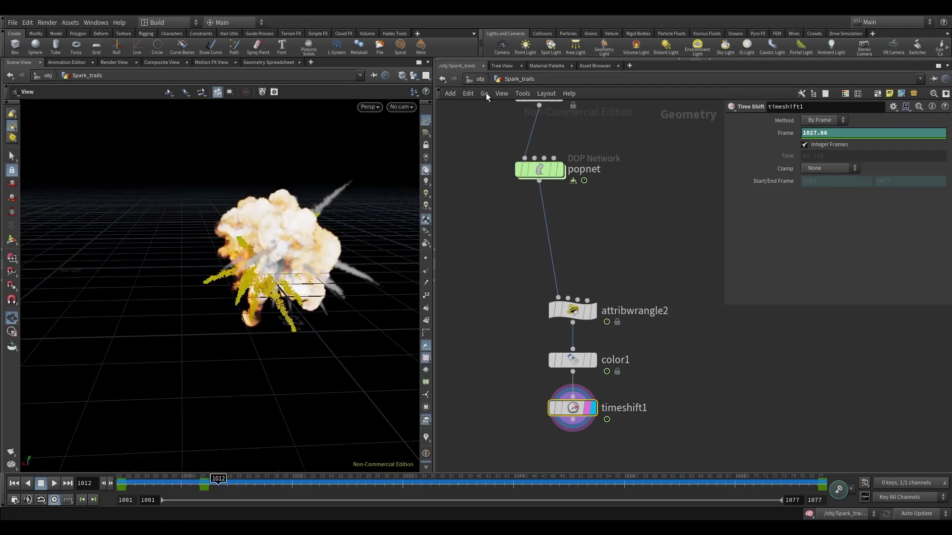
Copy the transform1 node from the Smoke_Trails network and return to the object level.
{"action": "key", "text": "u"}
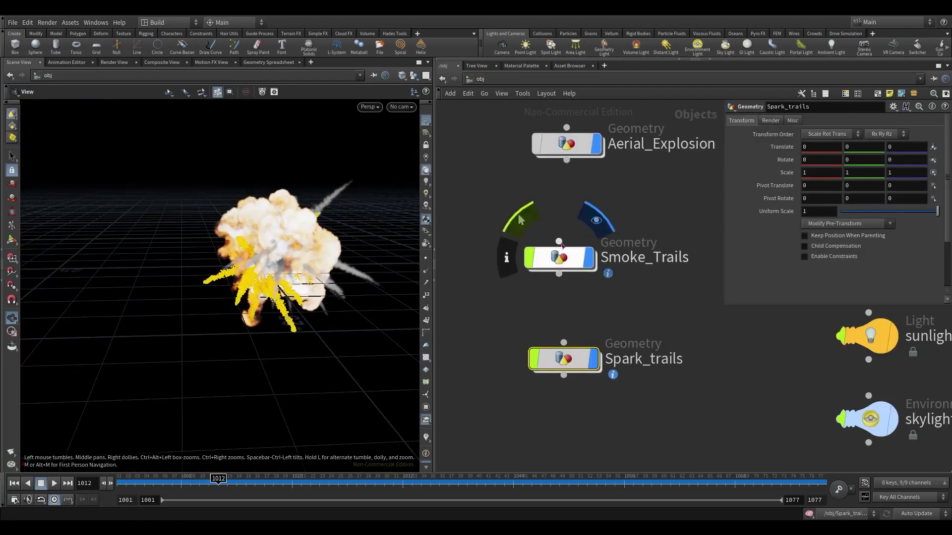
{"action": "double_click", "coordinate": [557, 255]}
{"action": "left_click", "coordinate": [598, 289]}
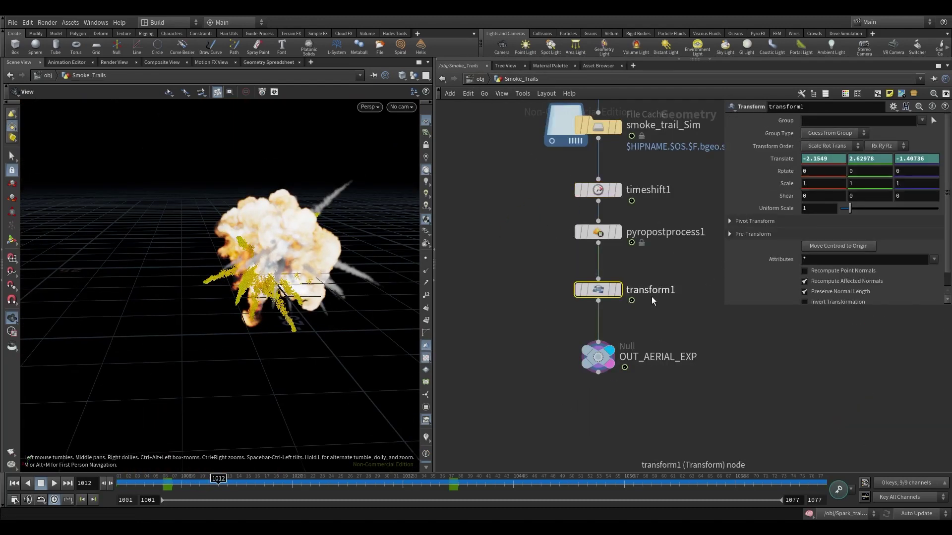
{"action": "key", "text": "u"}
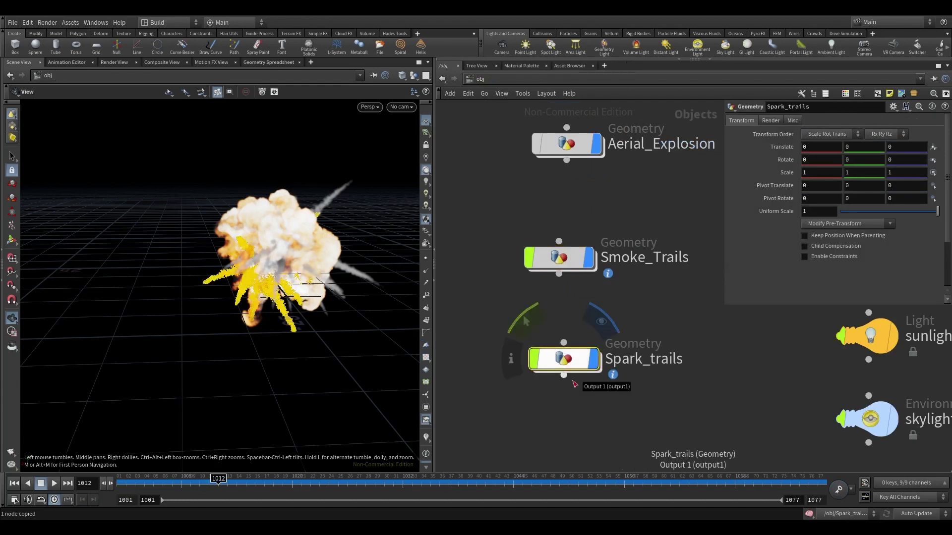
Paste transform1 into Spark_trails, connect it below timeshift1 and display its output.
{"action": "double_click", "coordinate": [561, 362]}
{"action": "key", "text": "ctrl+v"}
{"action": "middle_click_drag", "start_coordinate": [495, 391], "coordinate": [511, 321]}
{"action": "left_click_drag", "start_coordinate": [585, 286], "coordinate": [587, 349]}
{"action": "left_click", "coordinate": [606, 407]}
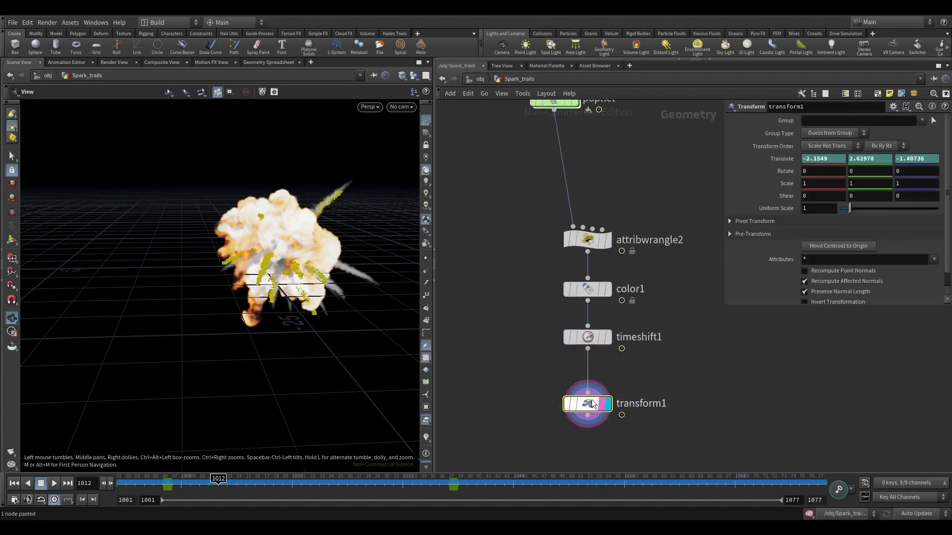
Rotate the sparks about 61.8° around Y with transform1 and shift them to about X -0.84, Z -0.70 at frame 1012.
{"action": "left_click_drag", "start_coordinate": [253, 275], "coordinate": [392, 305]}
{"action": "key", "text": "Return"}
{"action": "left_click_drag", "start_coordinate": [271, 321], "coordinate": [393, 375]}
{"action": "key", "text": "Escape"}
{"action": "key", "text": "Return"}
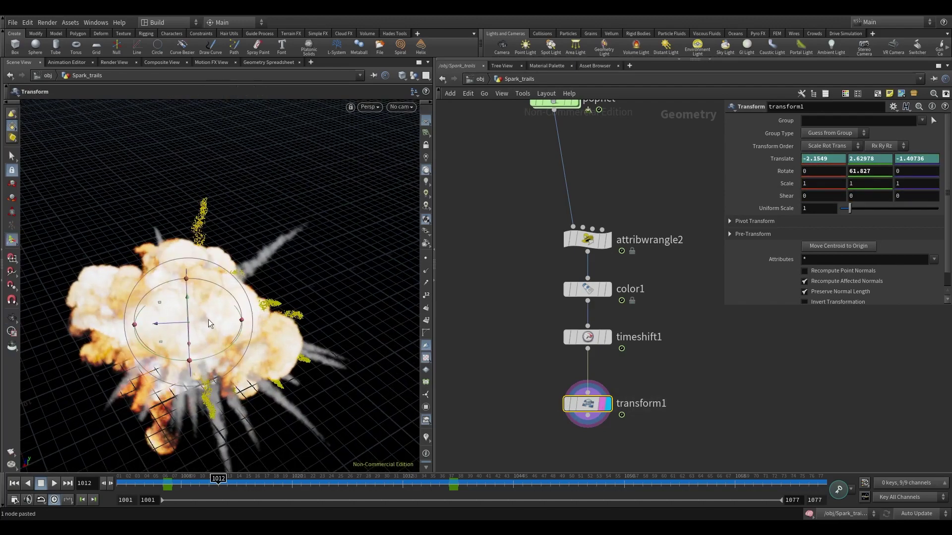
{"action": "left_click_drag", "start_coordinate": [160, 325], "coordinate": [138, 322]}
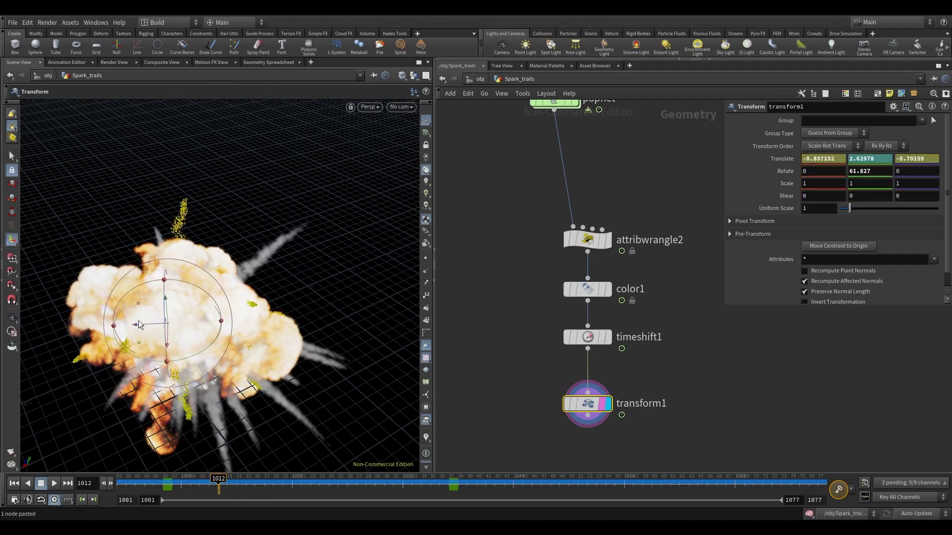
Scrub to frame 1039 and examine the transformed sparks against the smoke and explosion from different angles.
{"action": "left_click", "coordinate": [703, 384]}
{"action": "left_click_drag", "start_coordinate": [347, 442], "coordinate": [258, 317], "text": "alt"}
{"action": "left_click_drag", "start_coordinate": [659, 425], "coordinate": [659, 426]}
{"action": "mouse_move", "coordinate": [229, 479]}
{"action": "left_mouse_down"}
{"action": "mouse_move", "coordinate": [127, 478]}
{"action": "mouse_move", "coordinate": [463, 471]}
{"action": "left_mouse_up"}
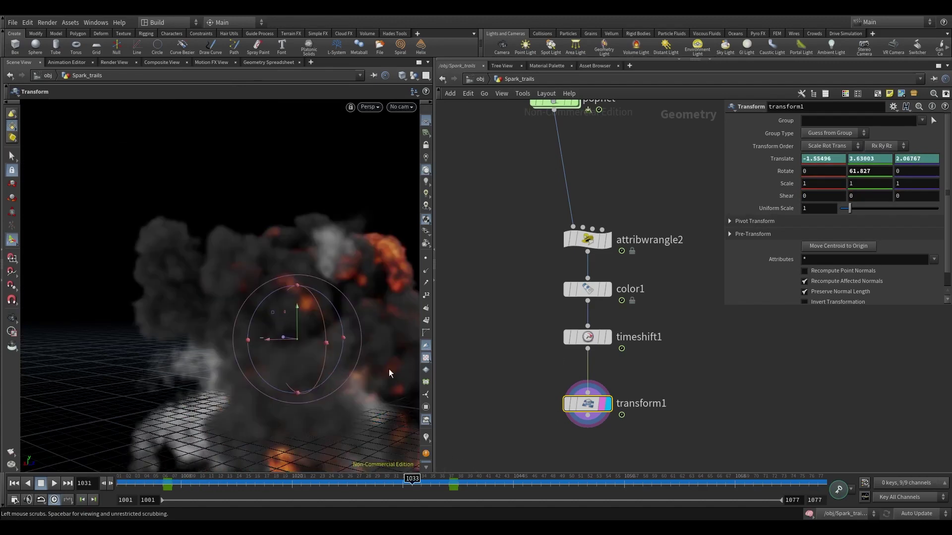
{"action": "right_click_drag", "start_coordinate": [319, 248], "coordinate": [292, 301], "text": "alt"}
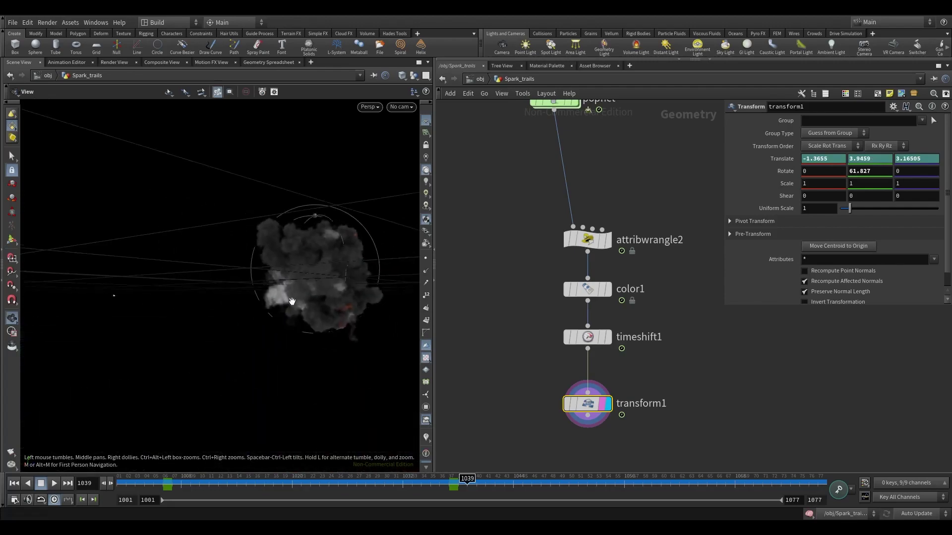
{"action": "left_click_drag", "start_coordinate": [292, 301], "coordinate": [262, 297]}
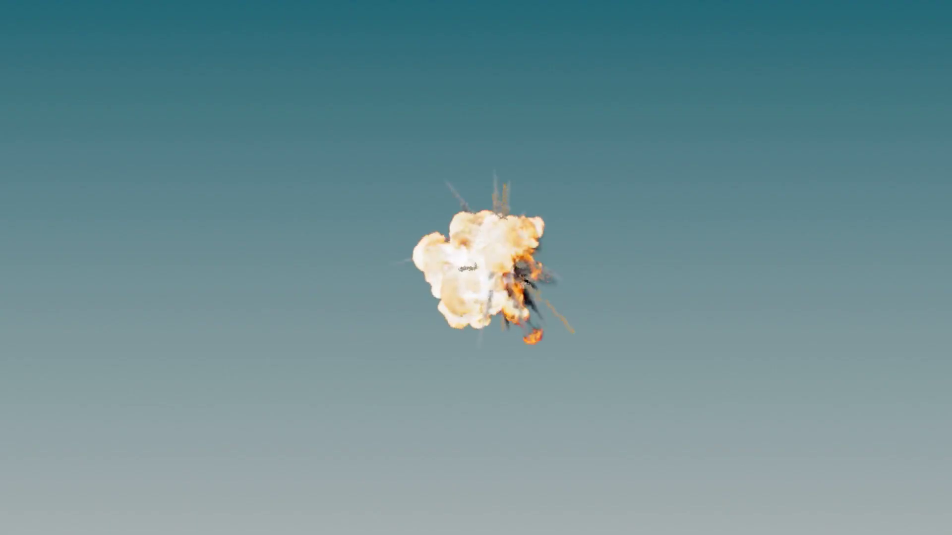